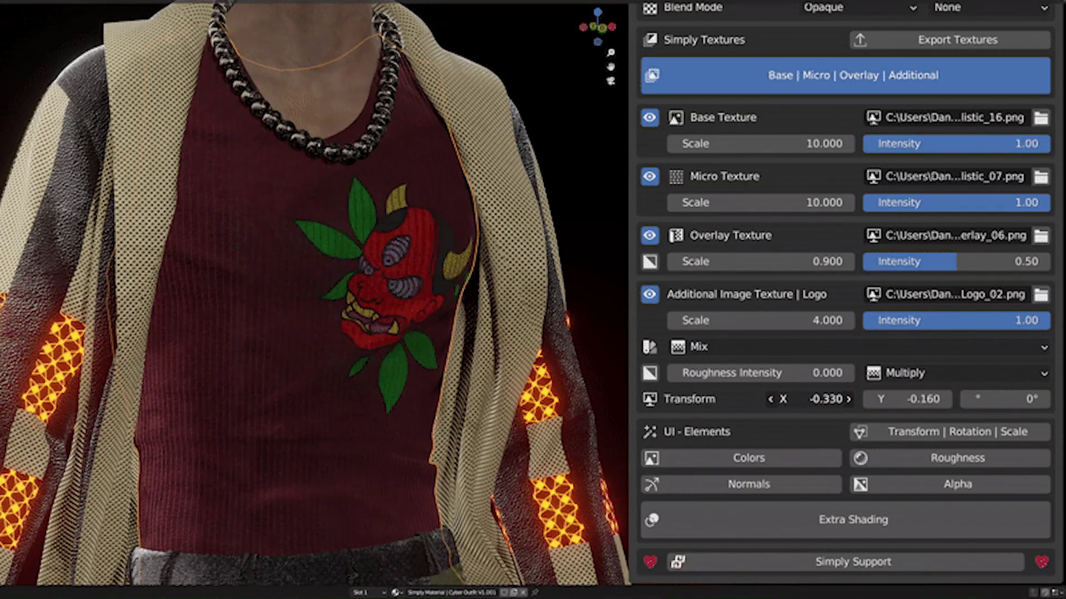
Step: Load the fox mask logo Texture_Logo_01.png and shift the kimono's base colour hue
left_click(1040, 294)
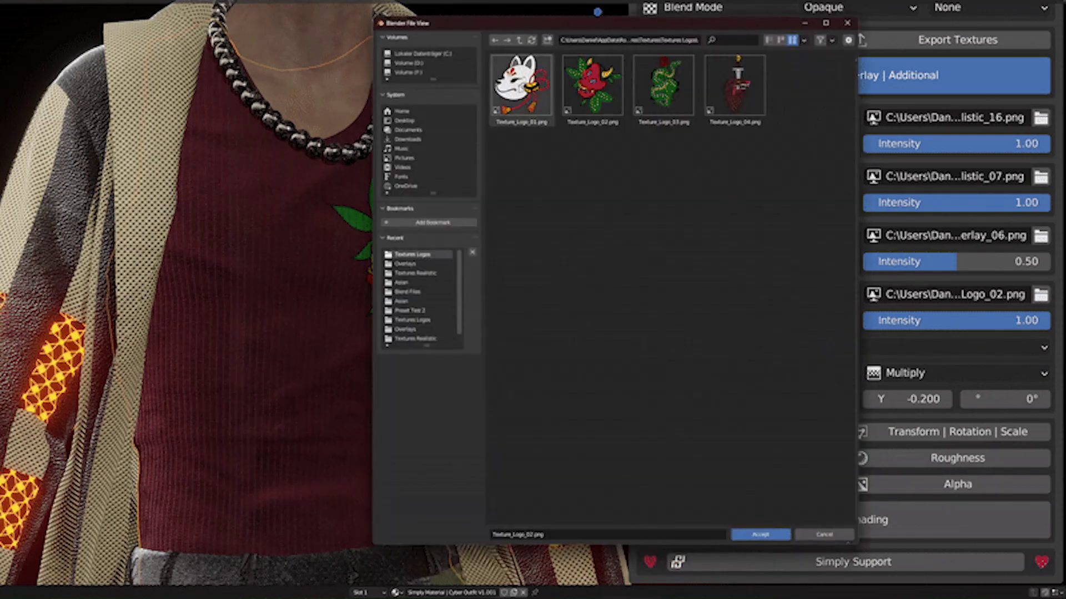
double_click(511, 84)
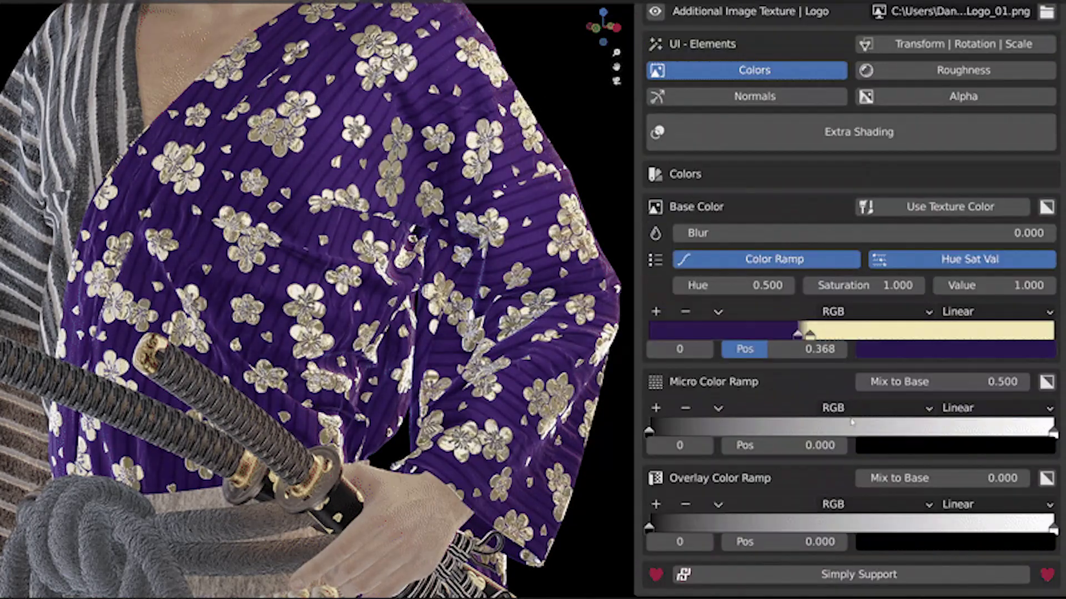
left_click_drag(977, 264, 949, 256)
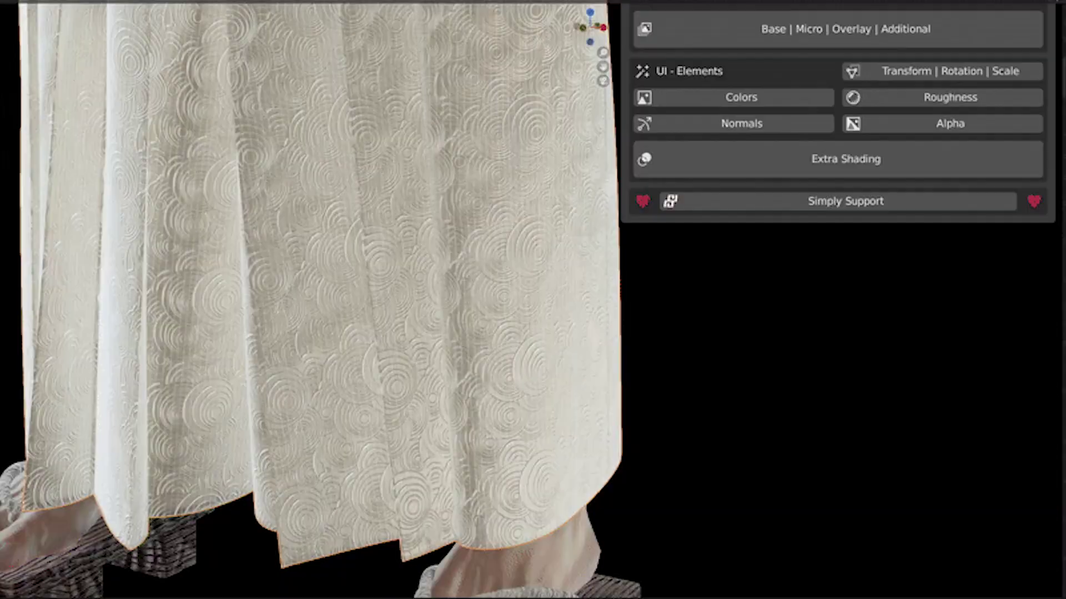
Step: Enable Extra Shading dirt with higher intensity, larger scale, an adjusted ramp and brown colour
left_click(810, 159)
left_click(741, 253)
left_click_drag(943, 365, 982, 365)
left_click_drag(807, 489, 788, 488)
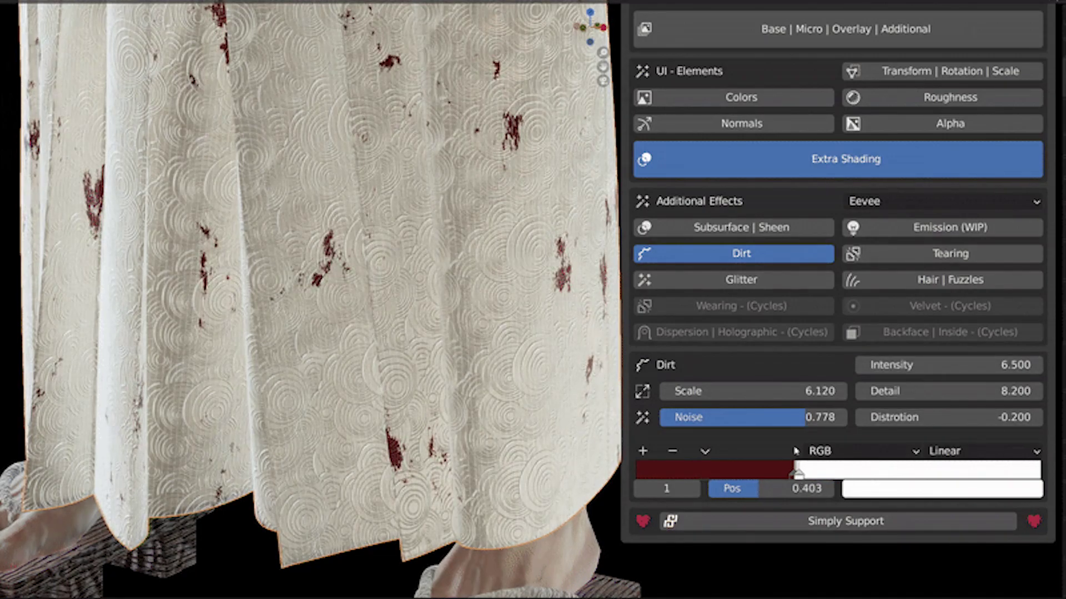
left_click_drag(752, 391, 799, 391)
left_click_drag(797, 472, 926, 473)
left_click(794, 473)
left_click(845, 488)
scroll(840, 493, "down", 1)
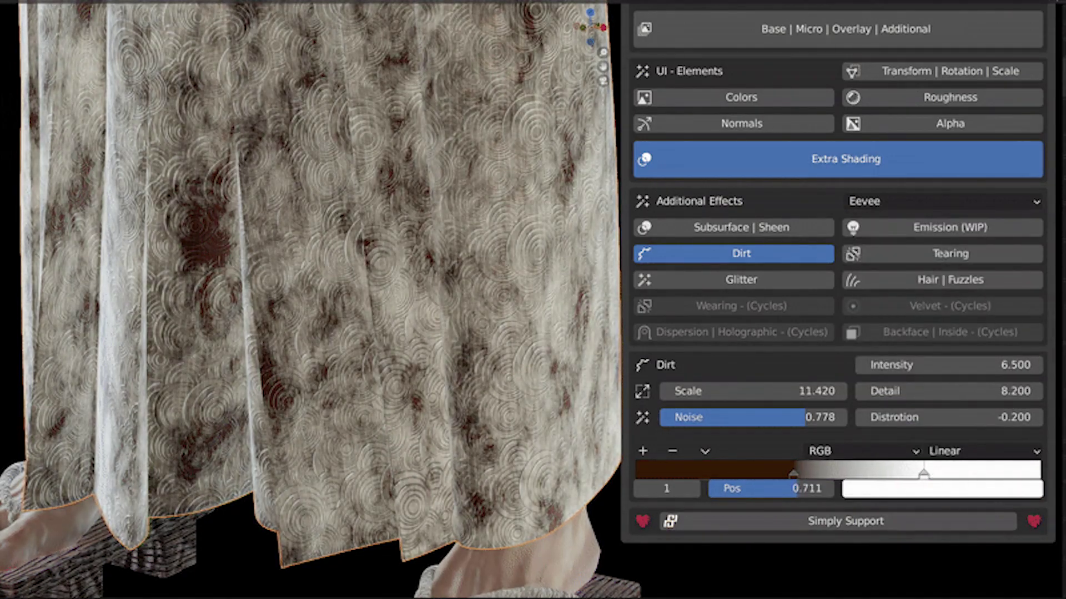
left_click(976, 324)
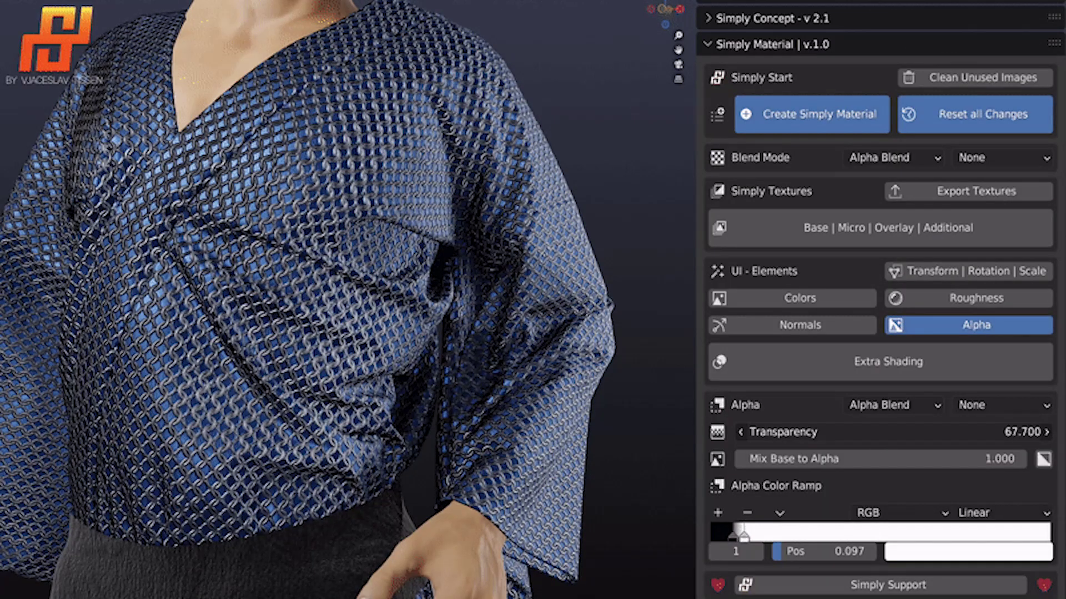
Step: Raise the kimono's transparency to 100, adjust the alpha ramp and lower the base texture scale
left_click_drag(888, 431, 944, 431)
left_click_drag(824, 551, 818, 551)
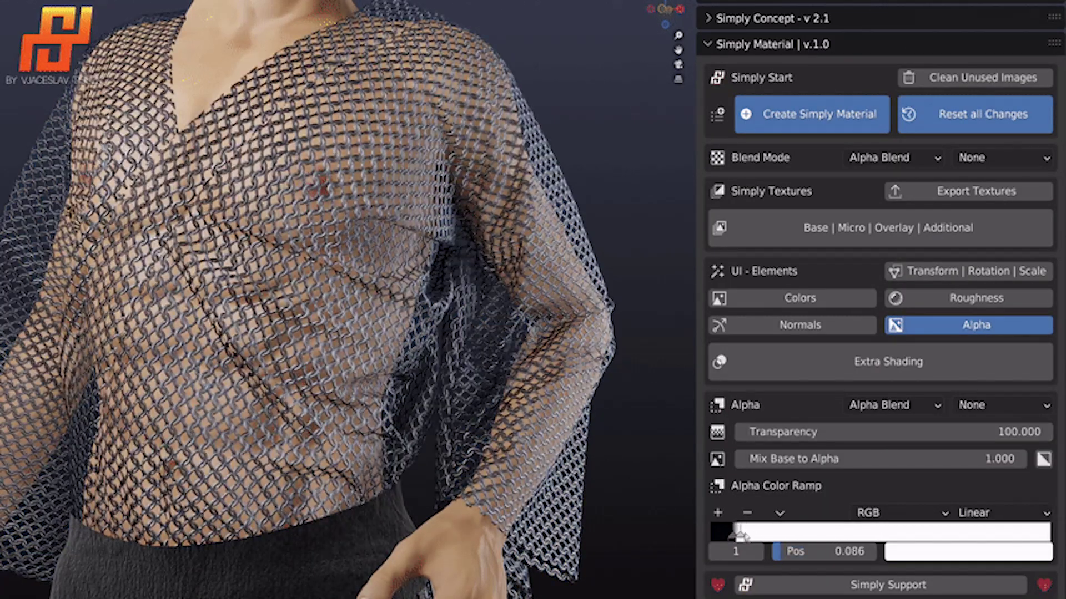
left_click(888, 227)
left_click_drag(816, 298, 780, 298)
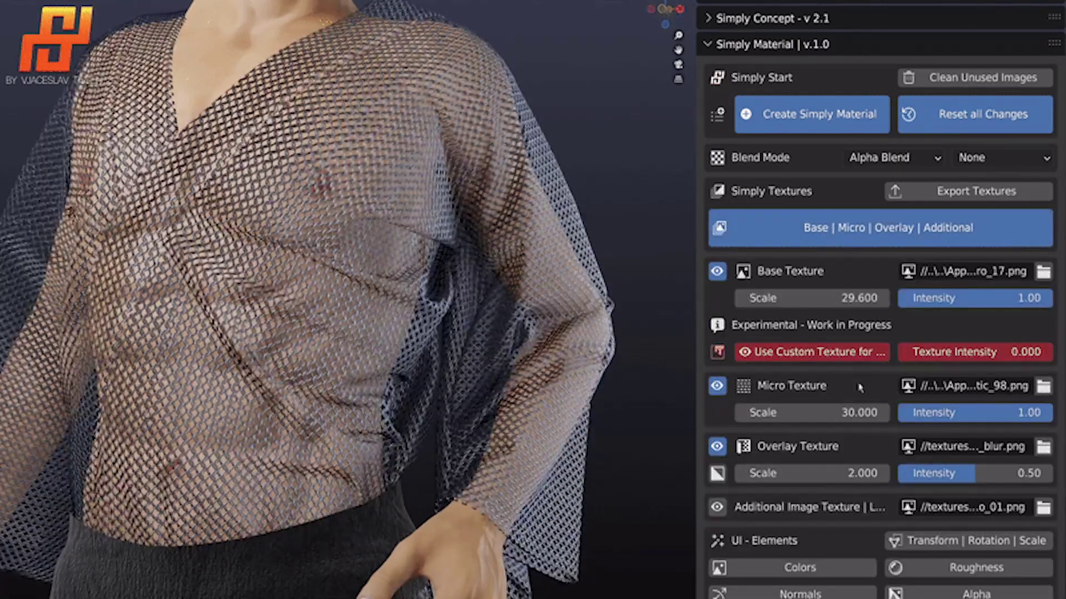
left_click(888, 228)
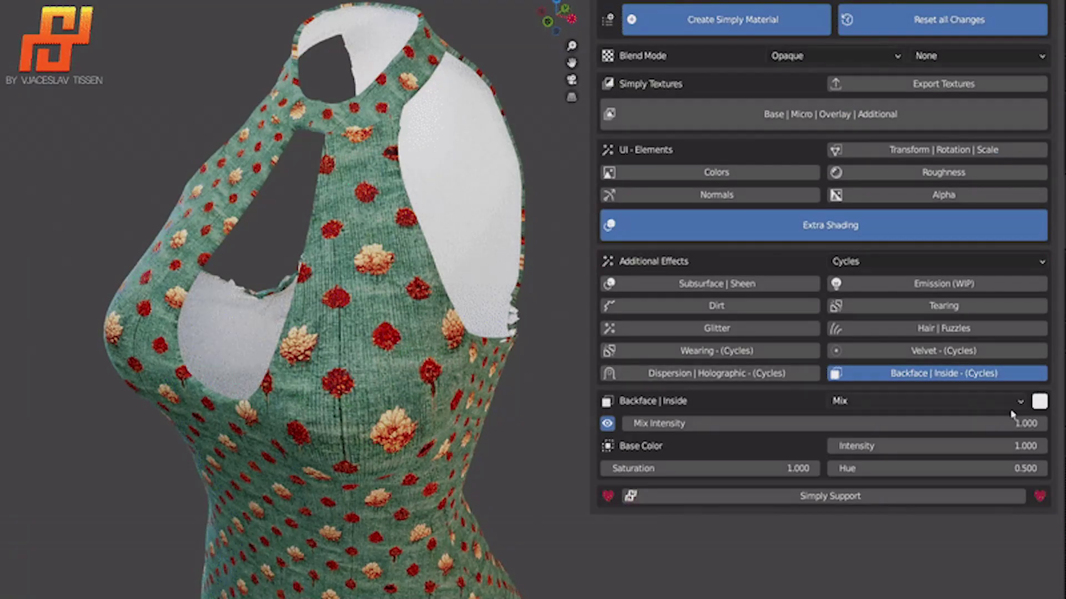
left_click(1040, 401)
scroll(986, 407, "down", 10, "ctrl")
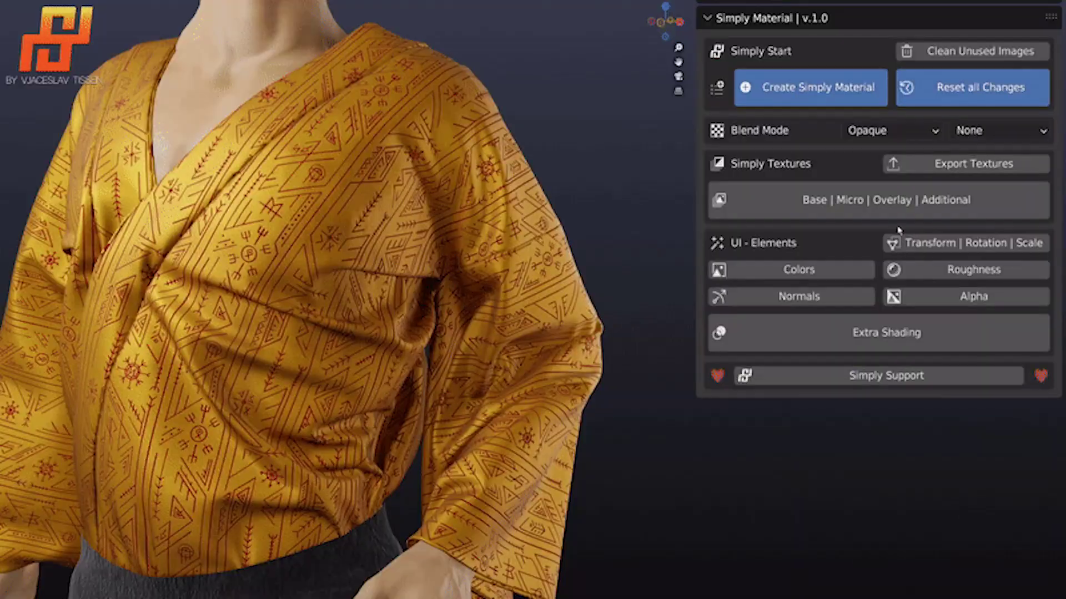
Step: Bake the selected textures with Roughness included and the normal map set to Direct X
left_click(974, 164)
left_click(891, 430)
left_click(972, 483)
left_click(891, 520)
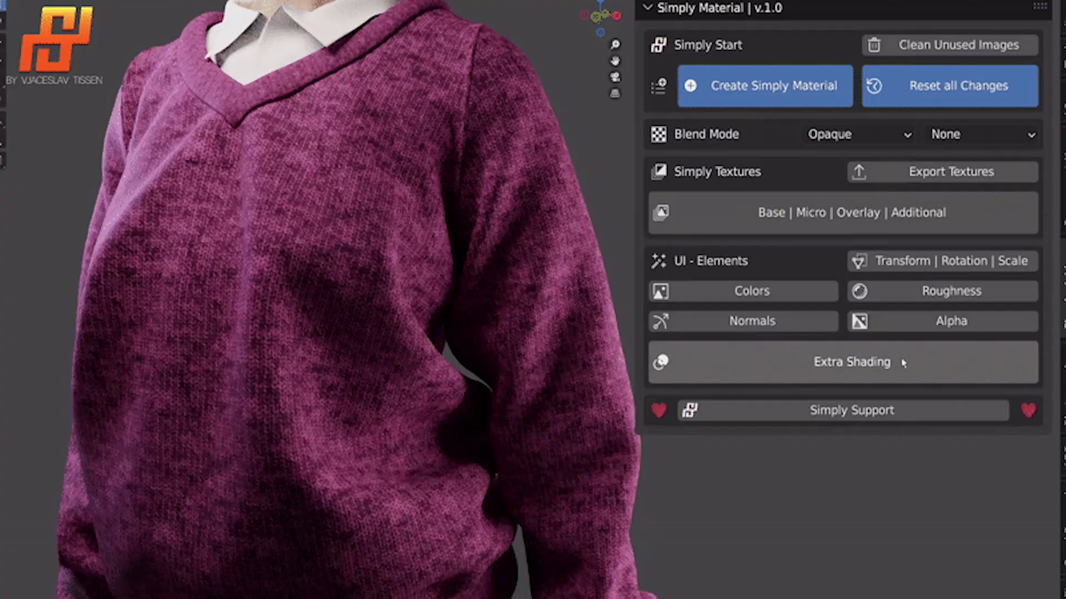
Step: Create fuzz hairs on the sweater with the Simply Material | Neu material and set their global scale
left_click(903, 362)
scroll(903, 363, "down", 8)
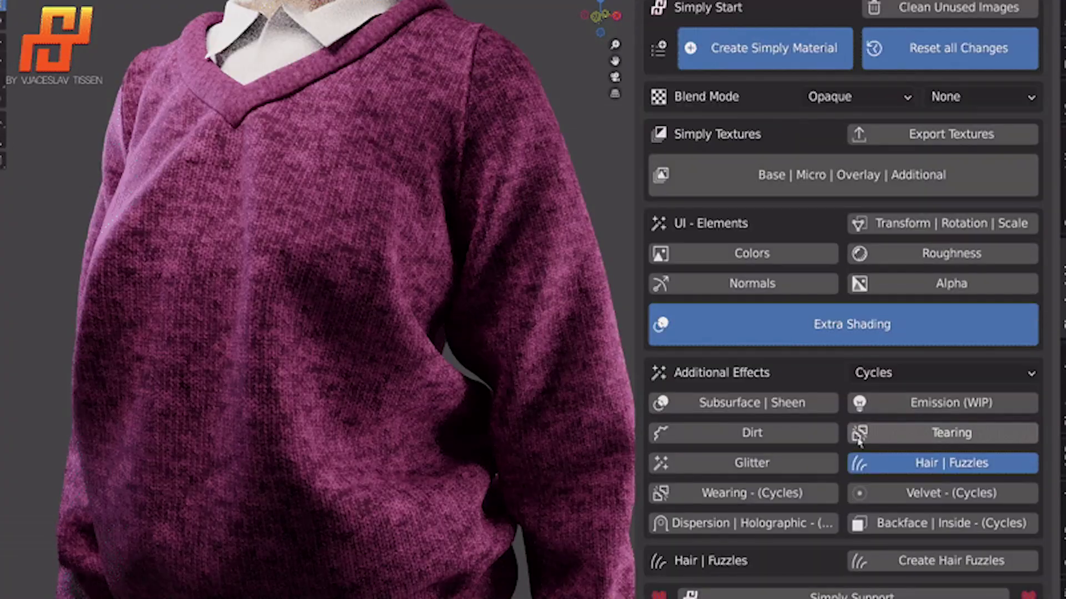
left_click(833, 428)
left_click(810, 476)
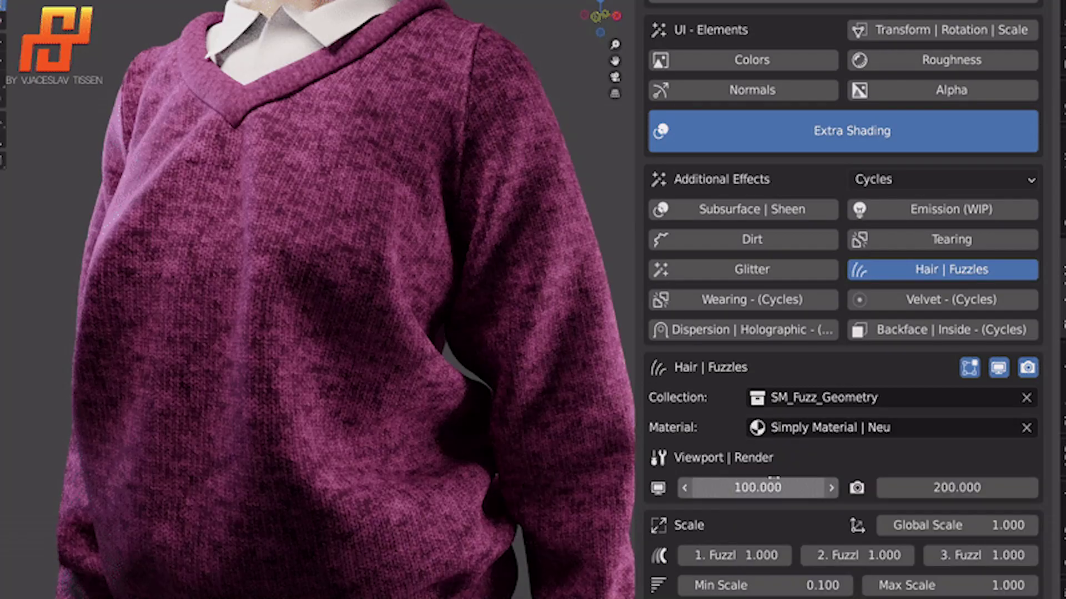
type(".0")
key("ctrl+a")
type("5")
key("Return")
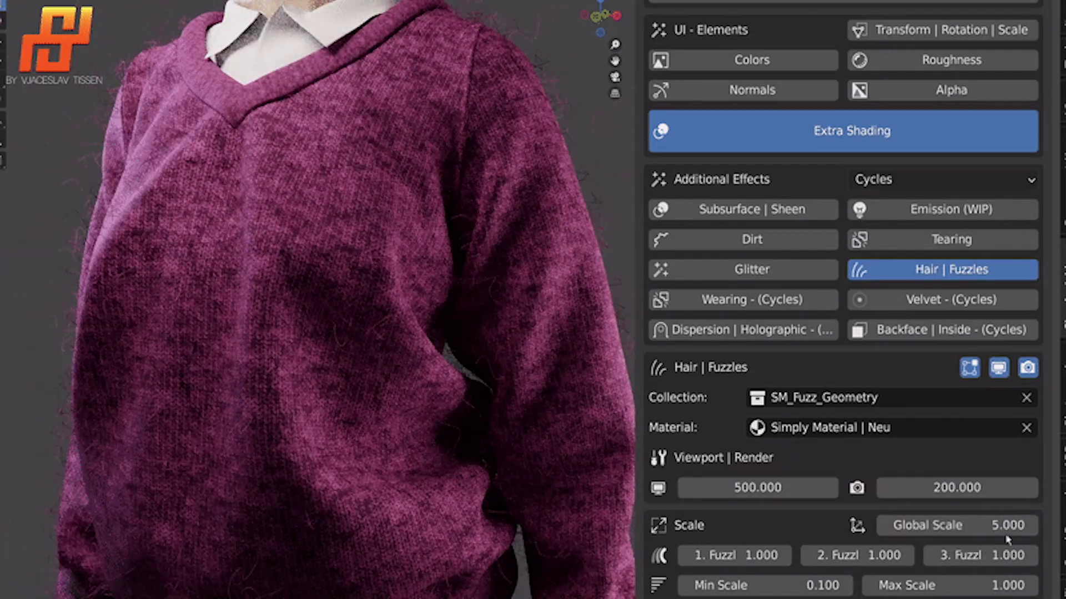
Step: Raise the viewport fuzz count from 5000 to 10000
key("Return")
scroll(788, 495, "down", 10)
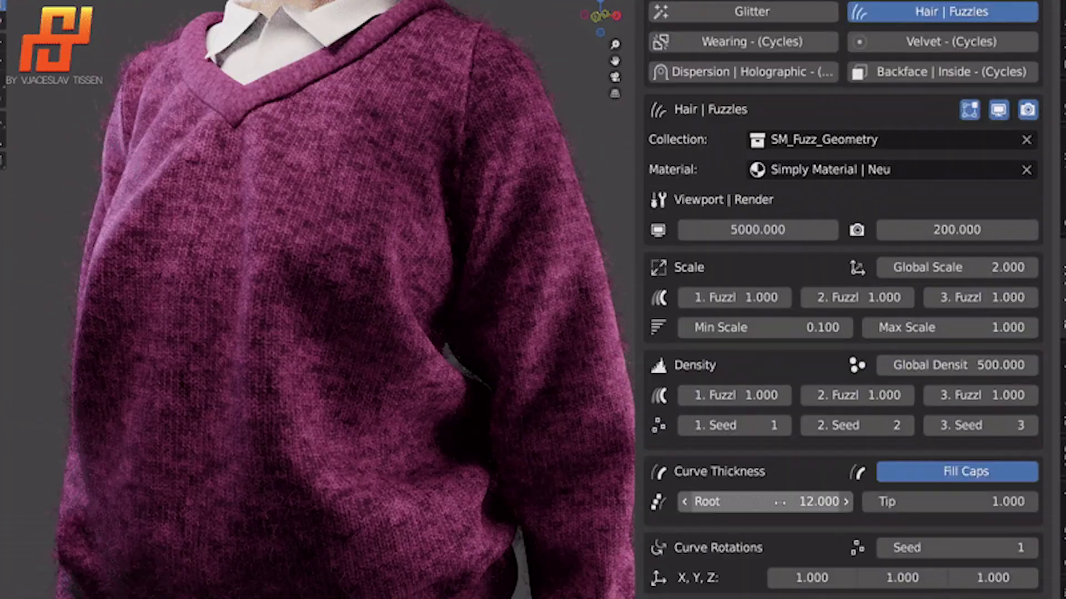
scroll(766, 500, "up", 3, "ctrl")
left_click(983, 271)
type("210000")
key("Return")
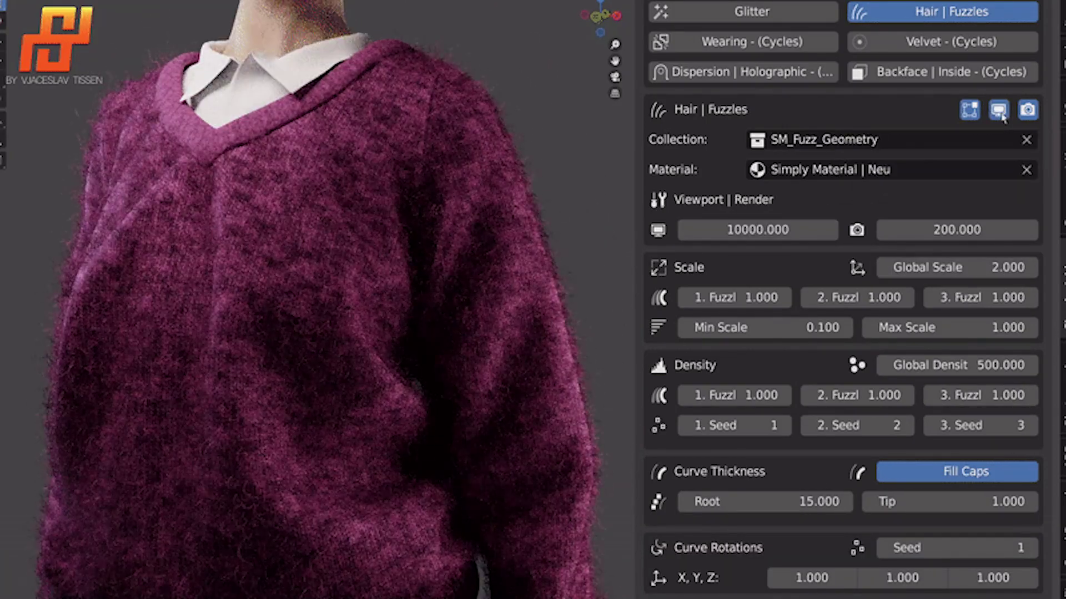
Step: Apply SM_Hair_Fuzzle_Standard to the fuzz and enable the subsurface and sheen effect
left_click(832, 169)
left_click(822, 264)
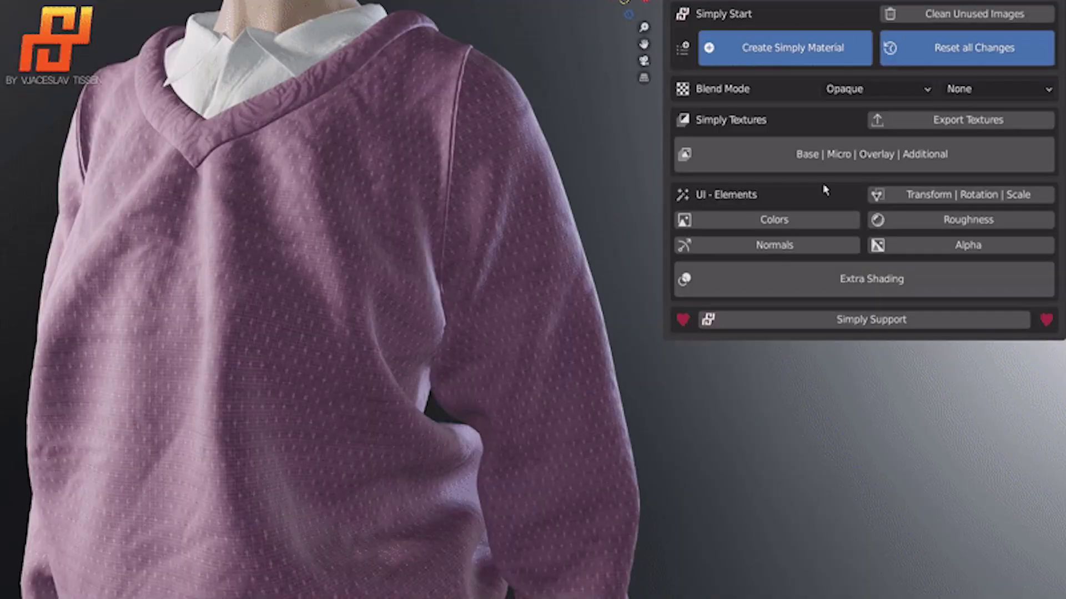
left_click(797, 345)
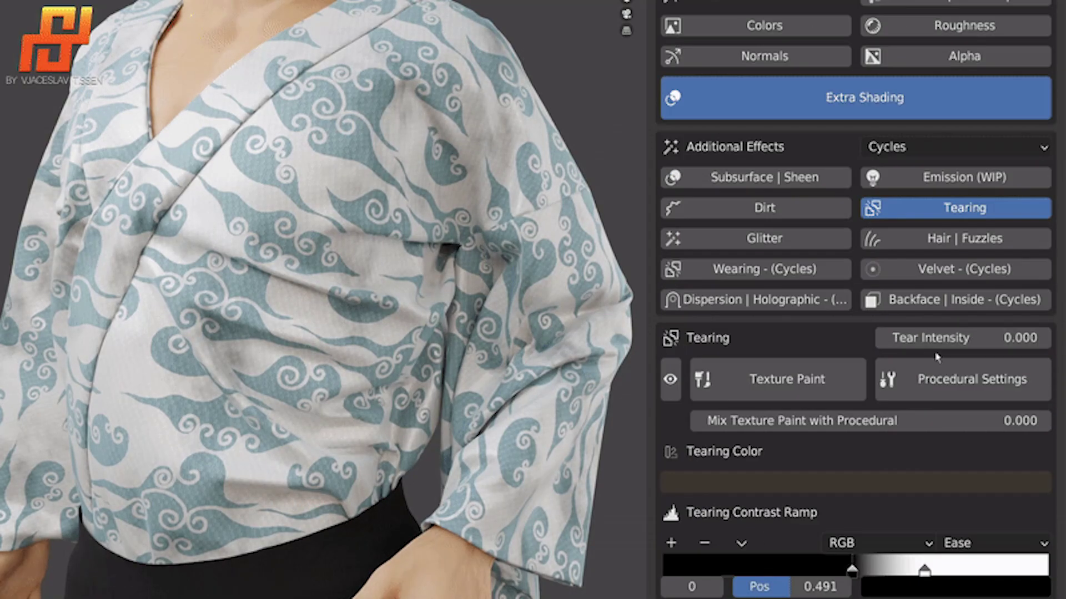
Step: Tune the tearing contrast ramp with procedural settings and enable velvet on the shirt
left_click_drag(855, 547, 871, 549)
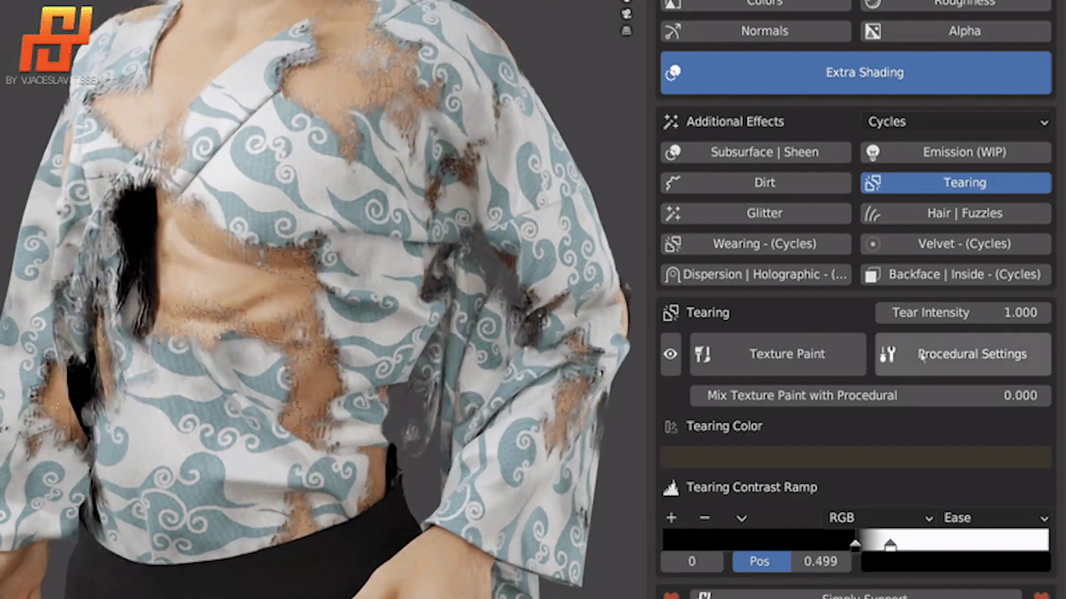
left_click(963, 354)
scroll(963, 354, "down", 4)
scroll(434, 141, "up", 10)
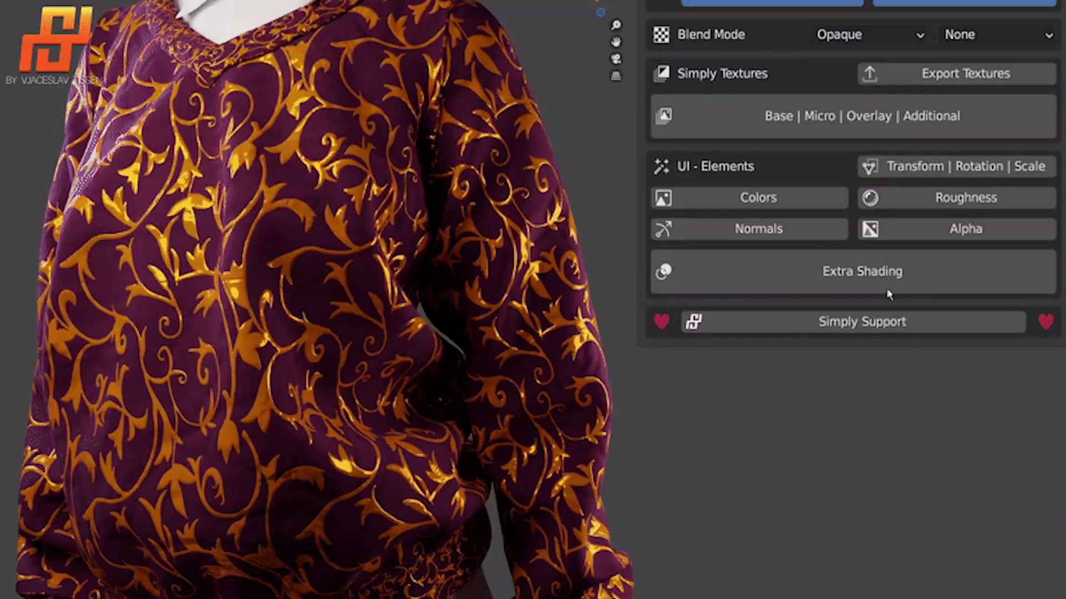
left_click(861, 271)
left_click(931, 447)
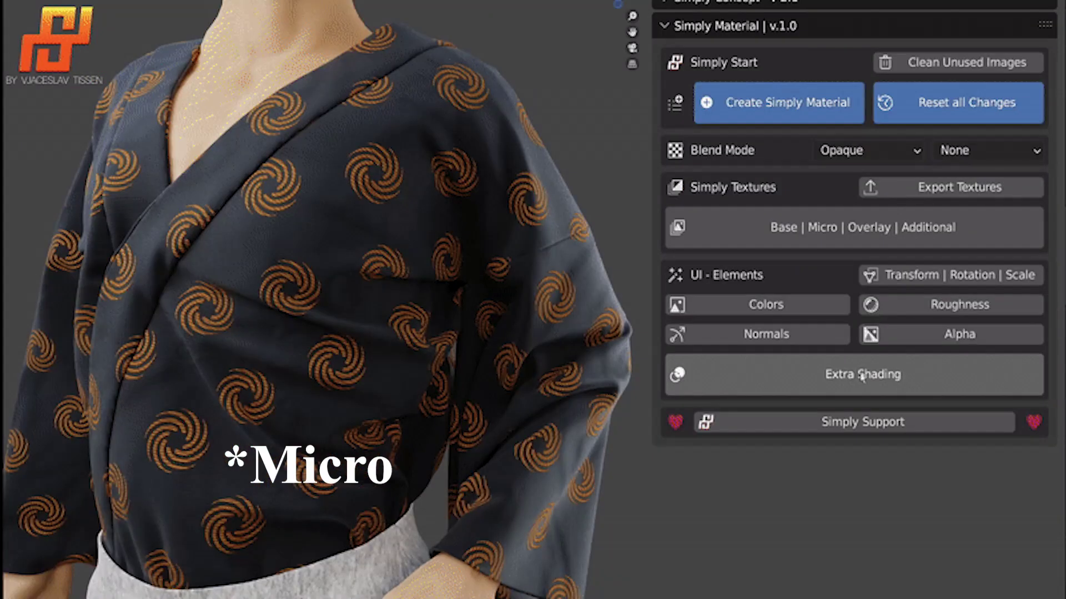
Step: Enable the wearing effect on the kimono with a darkened, then red wear colour
left_click(857, 374)
scroll(750, 489, "down", 5)
left_click(738, 468)
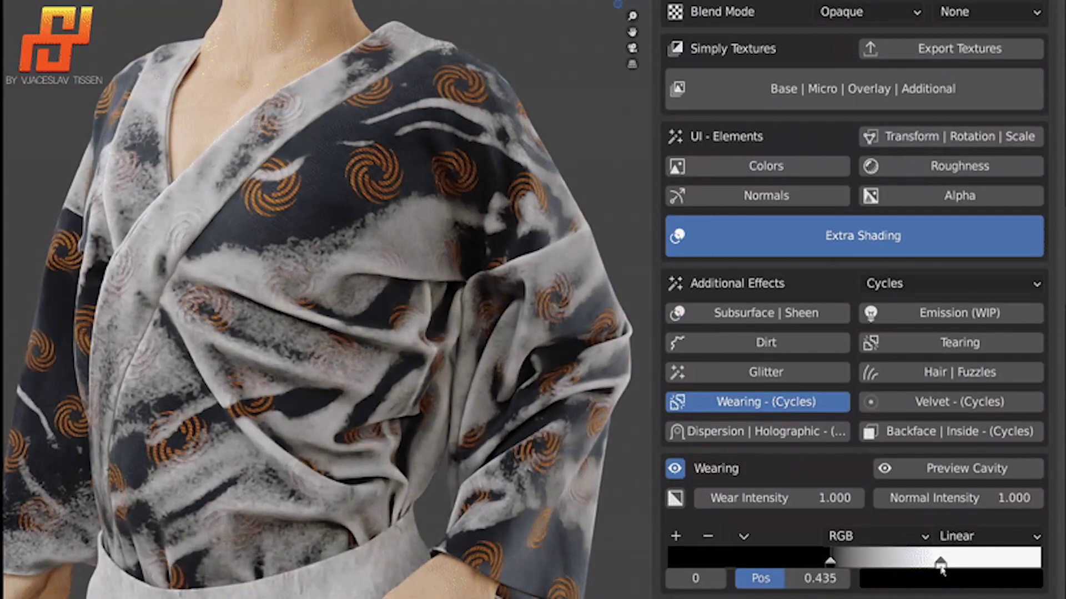
left_click(940, 562)
left_click(950, 578)
left_click_drag(1036, 427, 637, 403)
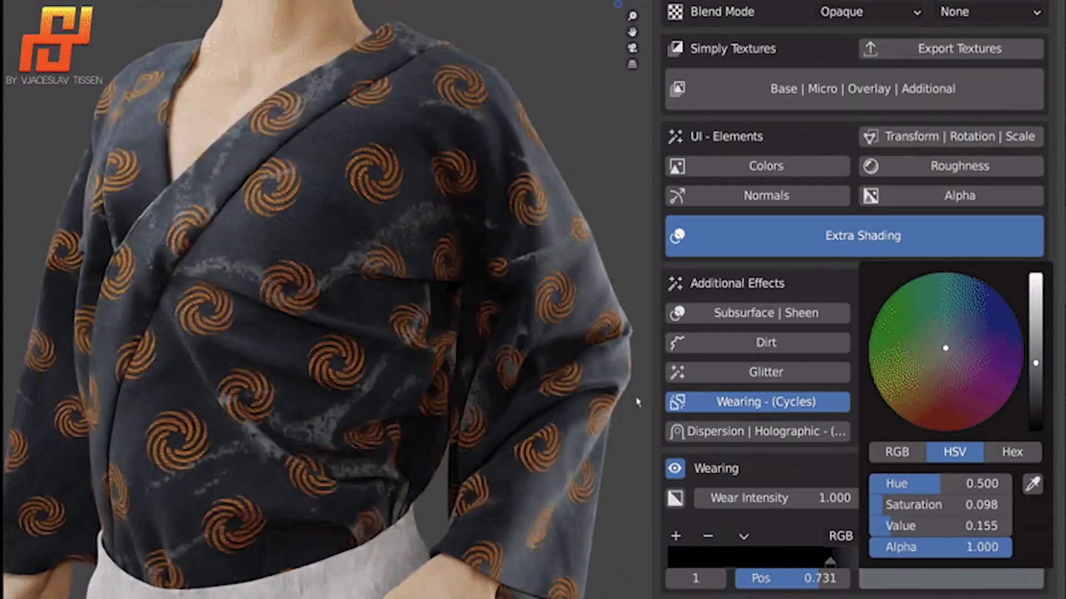
left_click_drag(829, 562, 784, 565)
left_click(875, 562)
left_click(951, 579)
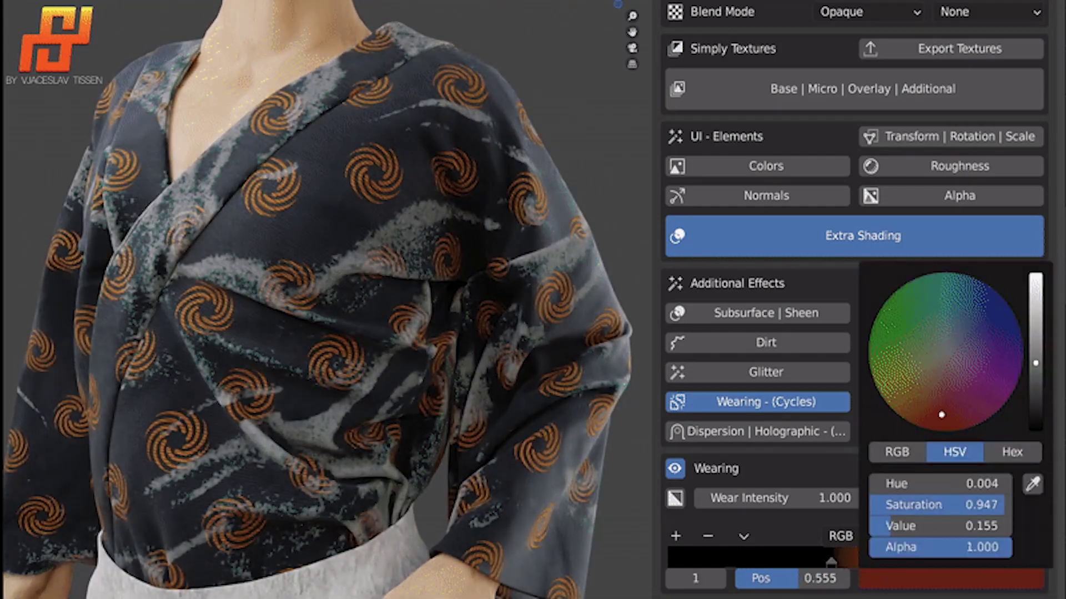
left_click(962, 370)
scroll(953, 346, "down", 4, "ctrl")
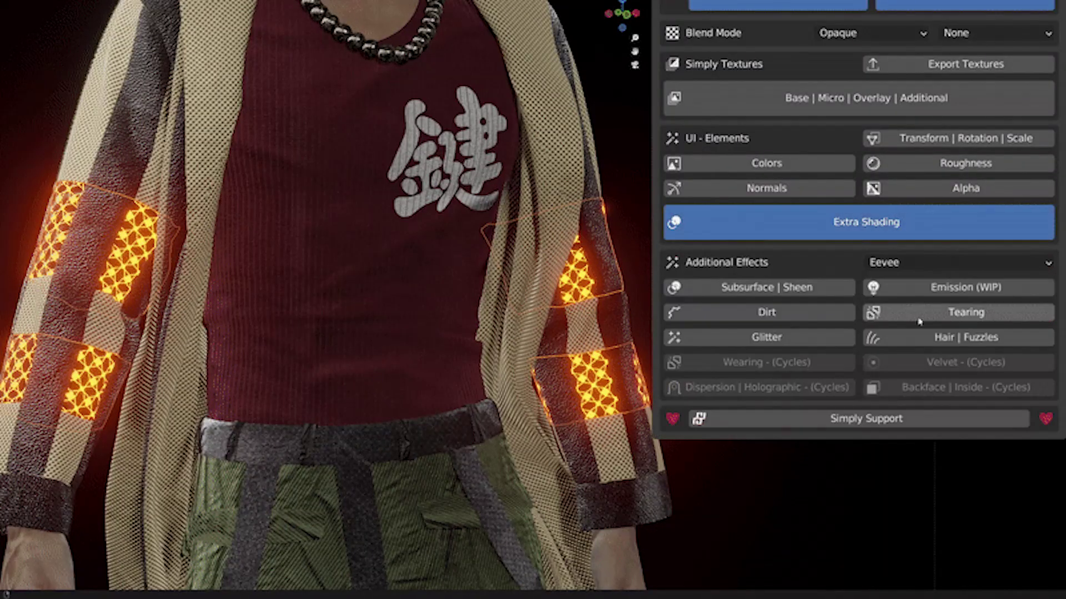
Step: Give the sleeve a solid cyan emission glow and open the add-on install file browser
left_click(943, 287)
left_click_drag(859, 519, 722, 501)
mouse_move(771, 444)
left_mouse_down()
mouse_move(733, 443)
mouse_move(765, 444)
left_mouse_up()
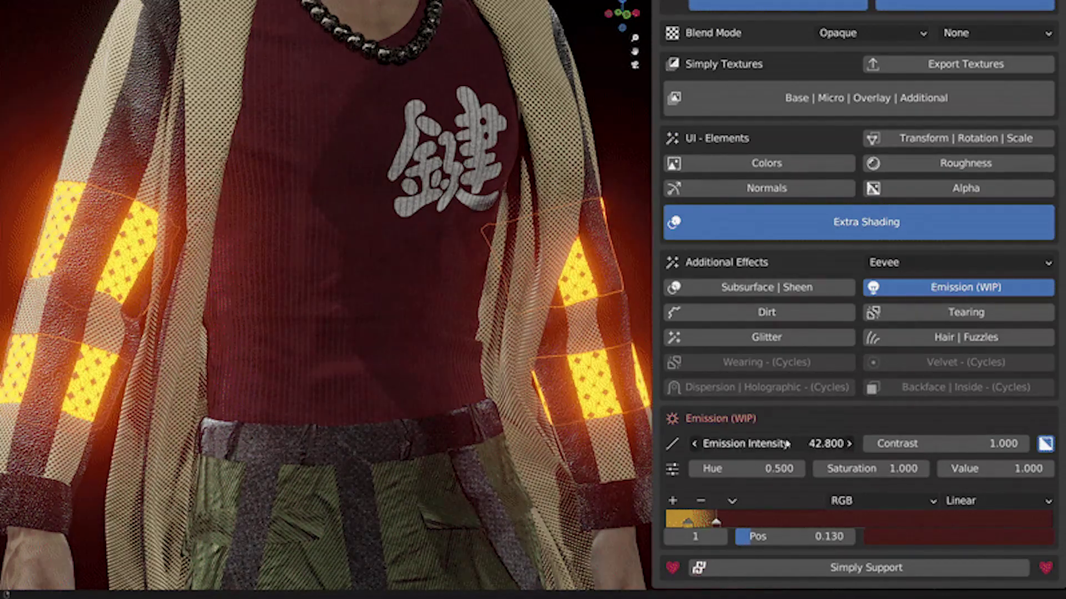
left_click_drag(716, 520, 667, 520)
left_click(892, 536)
left_click_drag(888, 454, 993, 443)
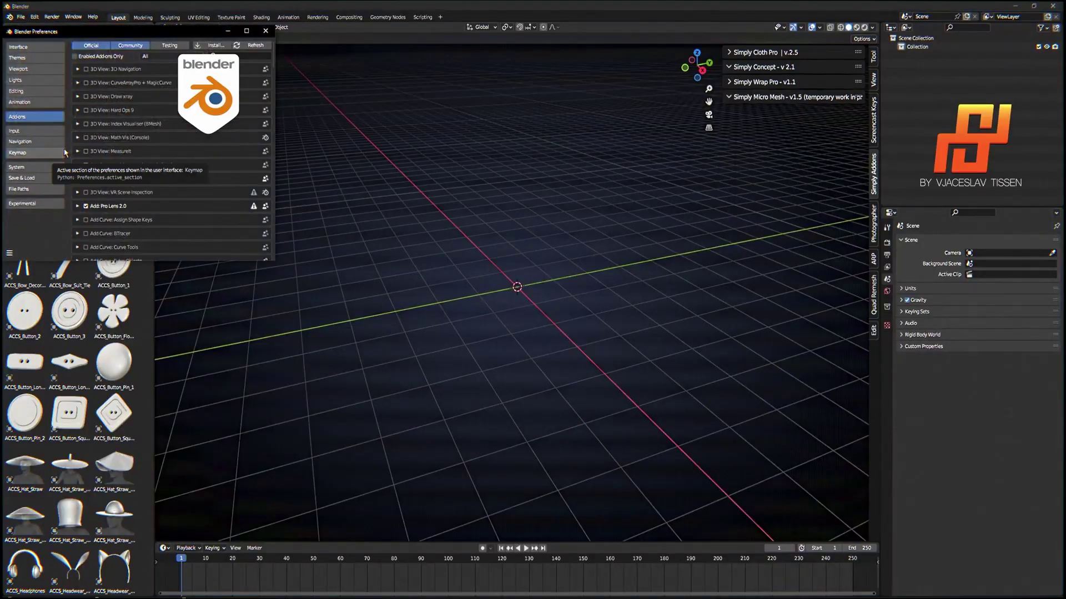
left_click_drag(181, 41, 471, 160)
left_click(504, 169)
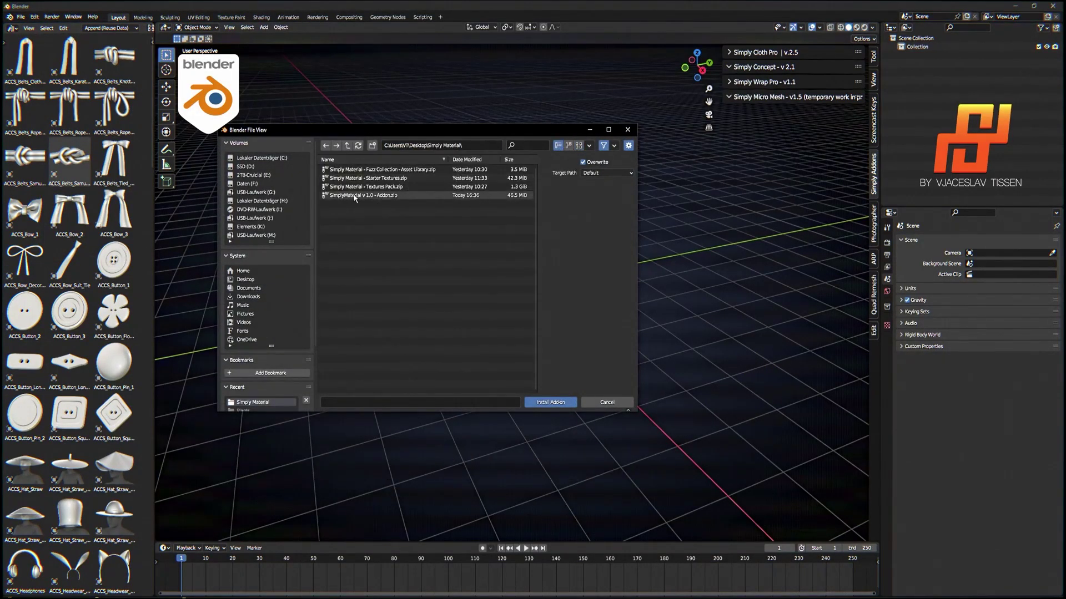
Step: Install SimplyMaterial v1.0 - Addon.zip and close the Preferences window
left_click(550, 403)
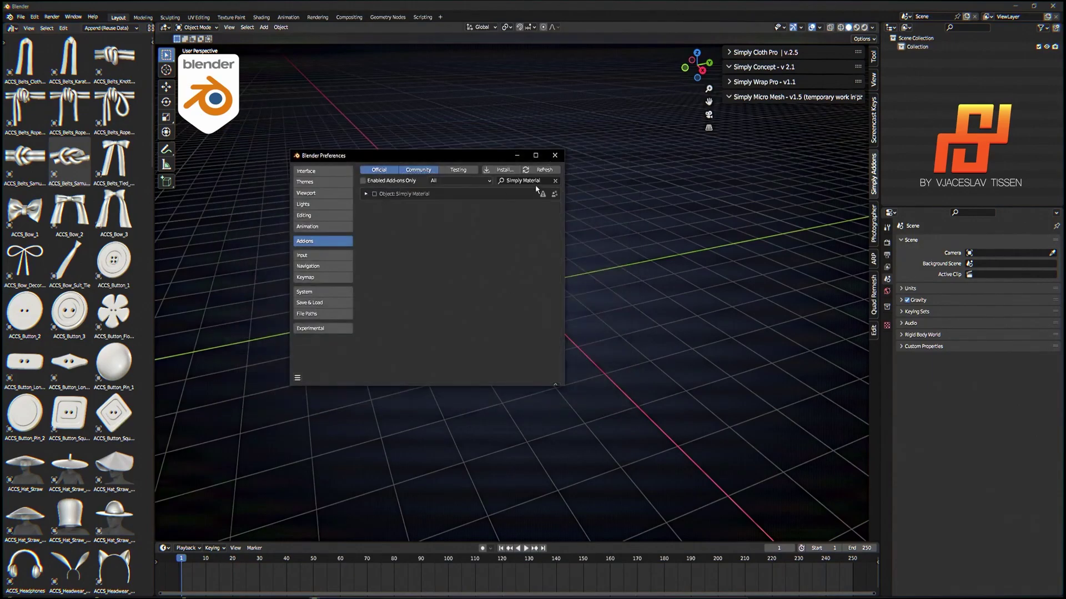
left_click(555, 156)
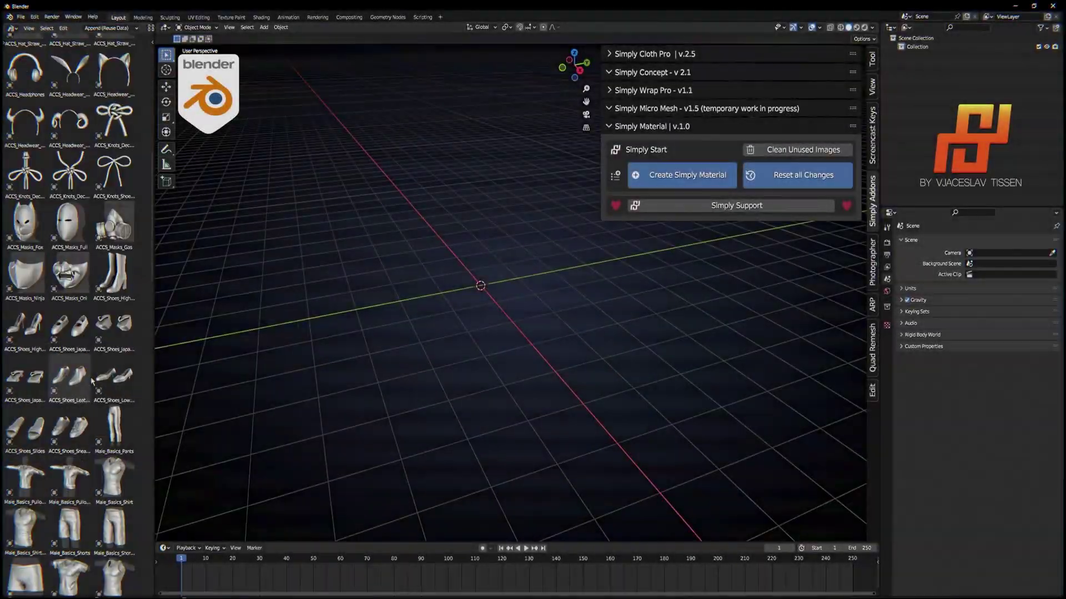
Step: Place Male_Basics_T-Shirt at the origin, frame it from the front, and collapse the Simply Concept and Micro Mesh panels
left_click_drag(476, 293, 475, 300)
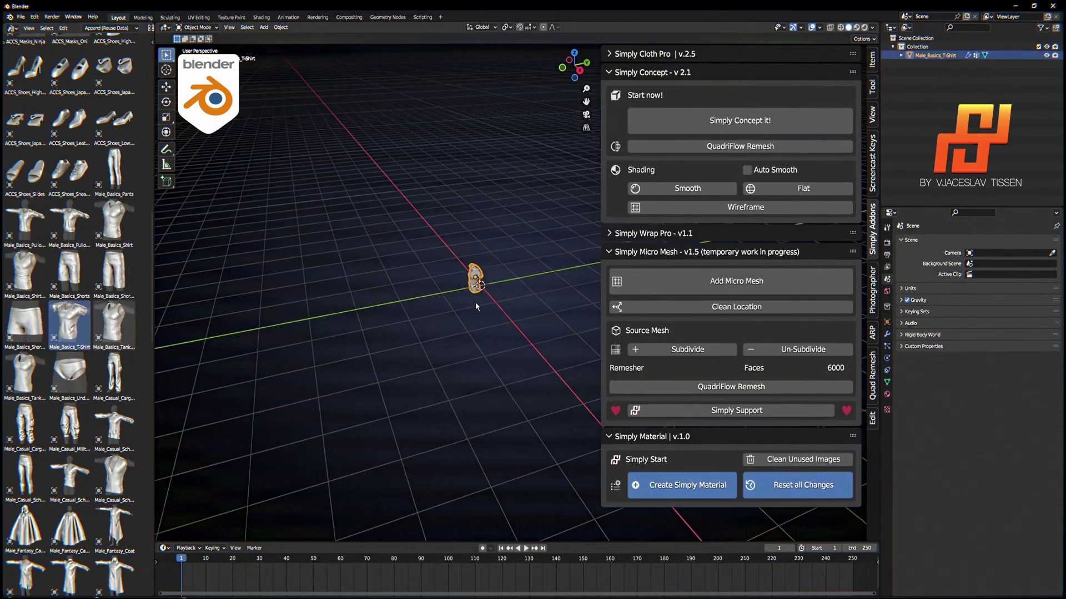
key("alt+g")
key("KP_1")
key("KP_Decimal")
scroll(86, 454, "down", 10)
scroll(86, 454, "up", 11)
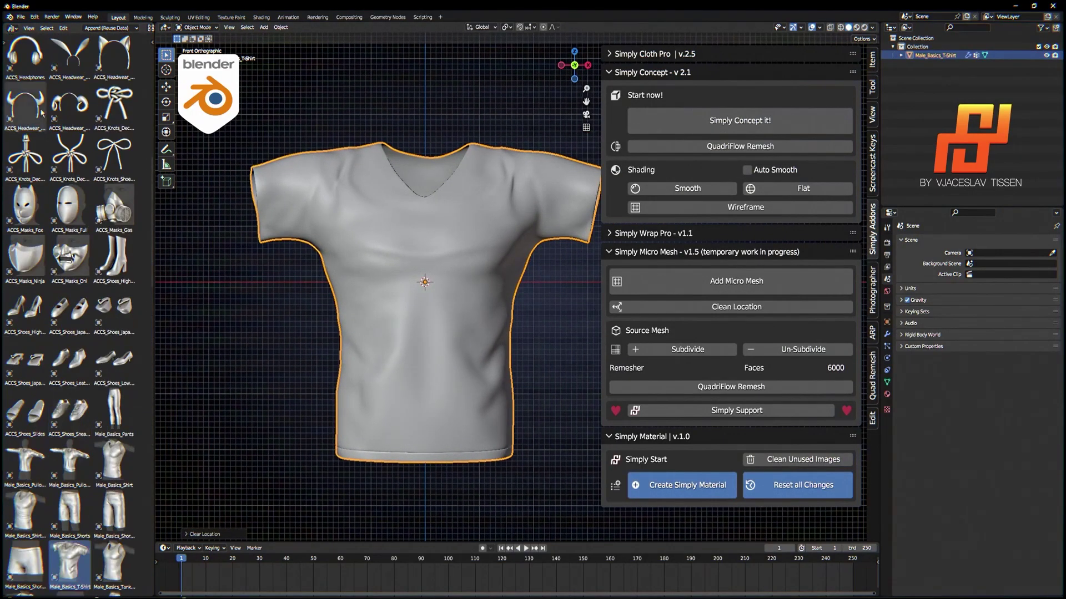
scroll(123, 137, "down", 5)
middle_click_drag(494, 246, 433, 244)
left_click(666, 72)
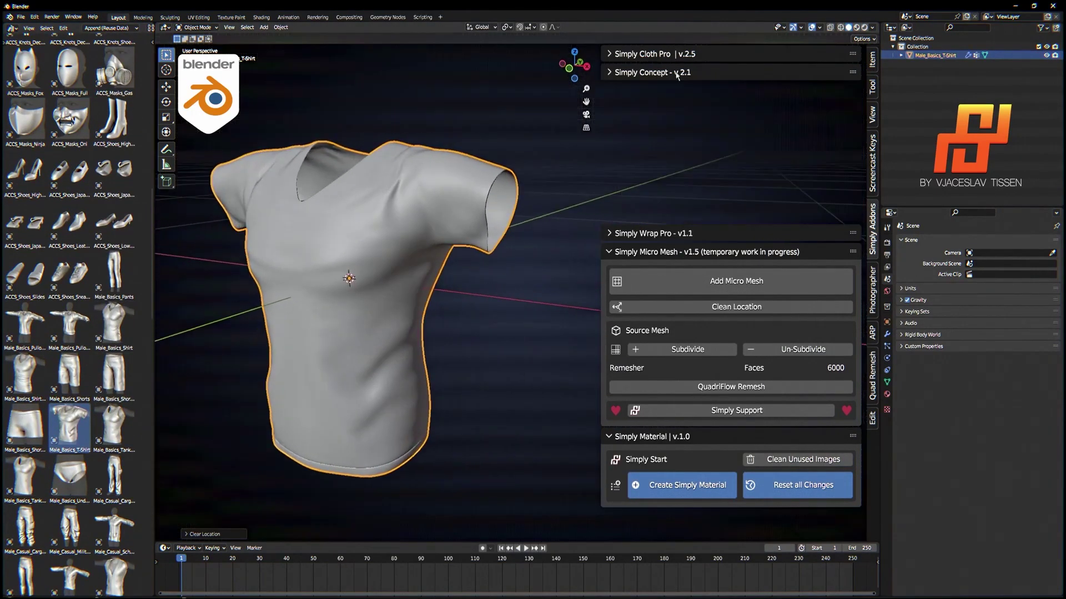
left_click(666, 109)
middle_click_drag(472, 150, 498, 161)
Step: Set the render engine to Cycles with GPU Compute and viewport denoising
left_click(887, 243)
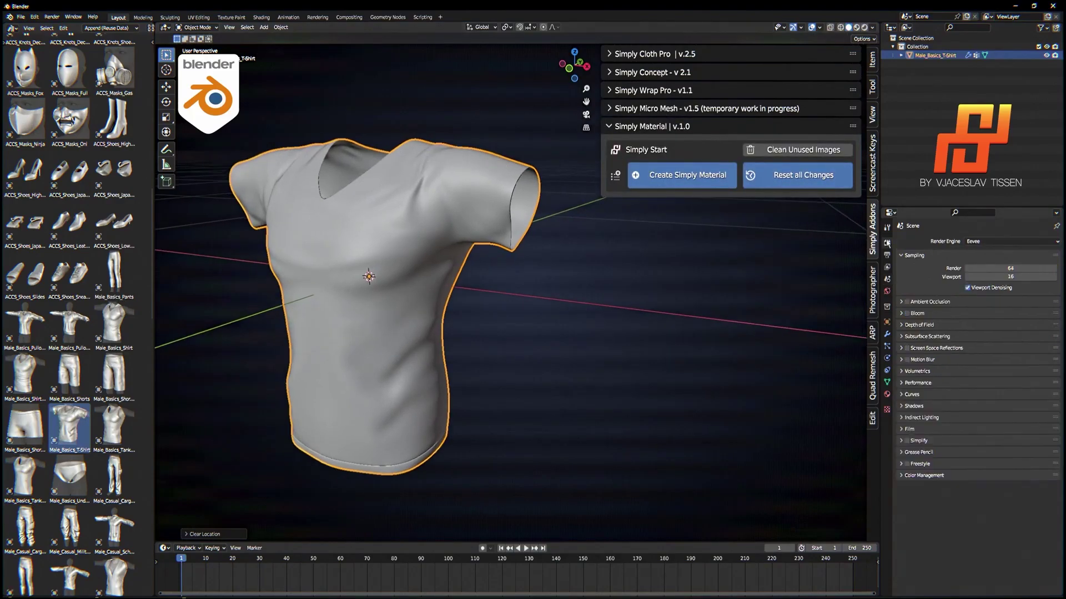
left_click(989, 270)
left_click(991, 282)
left_click(913, 334)
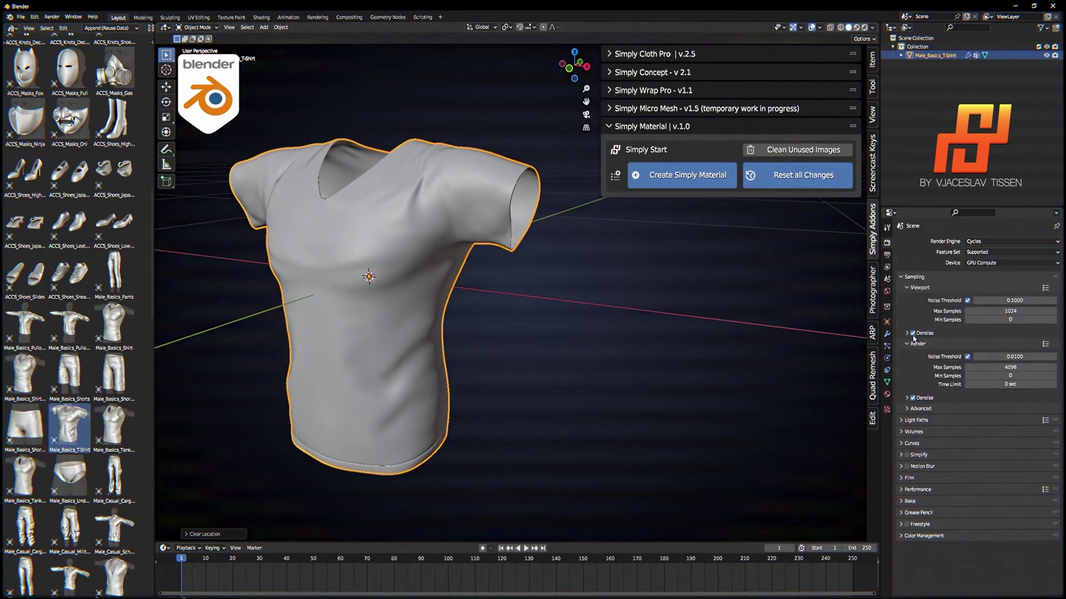
Step: Preview the shirt in rendered shading lit by an HDRI
middle_click_drag(315, 186, 355, 183)
left_click(864, 27)
left_click(862, 27)
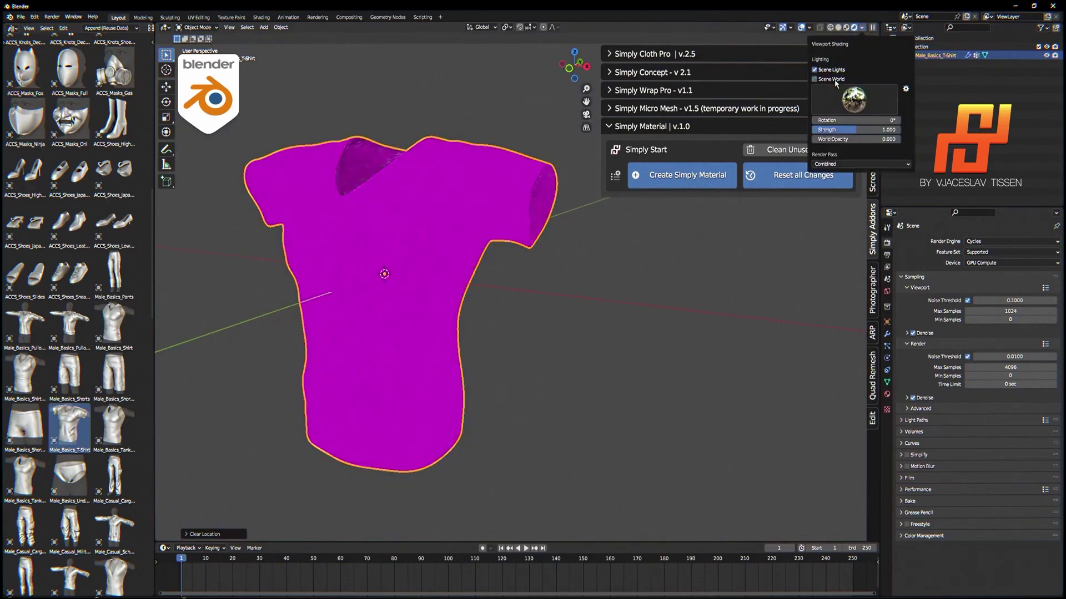
left_click(854, 99)
left_click(835, 134)
left_click(783, 129)
middle_click_drag(583, 233, 622, 222)
Step: Create a Simply Material on the T-shirt and set its base texture scale to 5
left_click(639, 186)
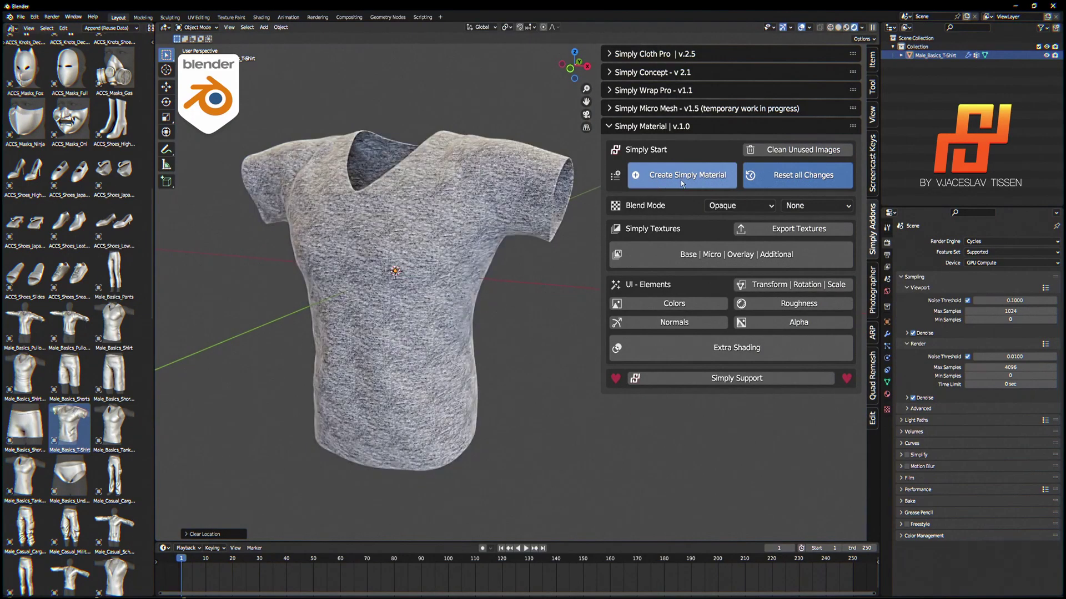
left_click(768, 254)
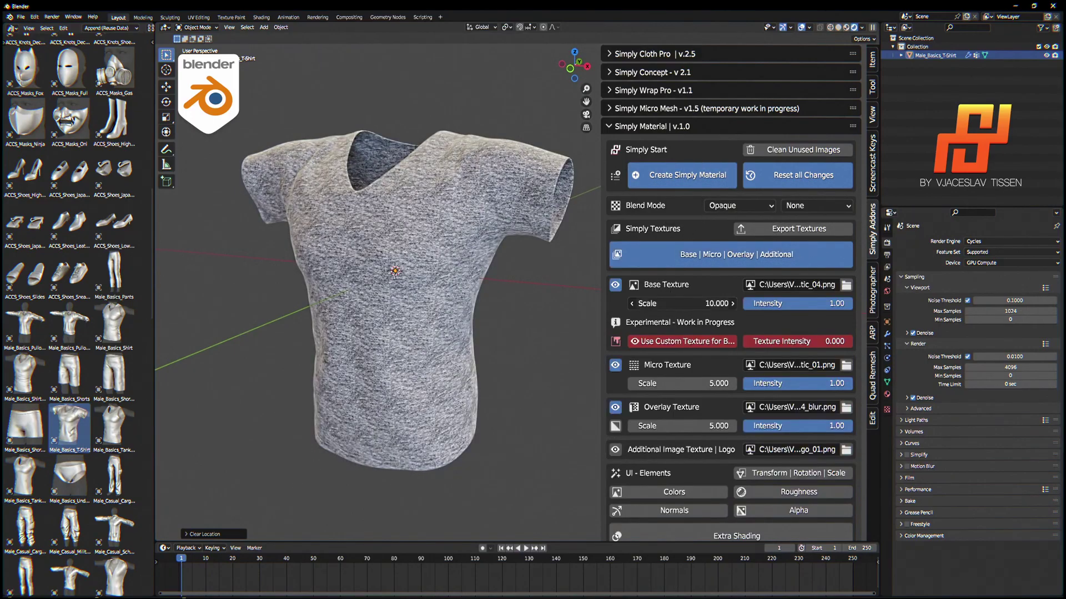
left_click(690, 303)
type("5")
key("Return")
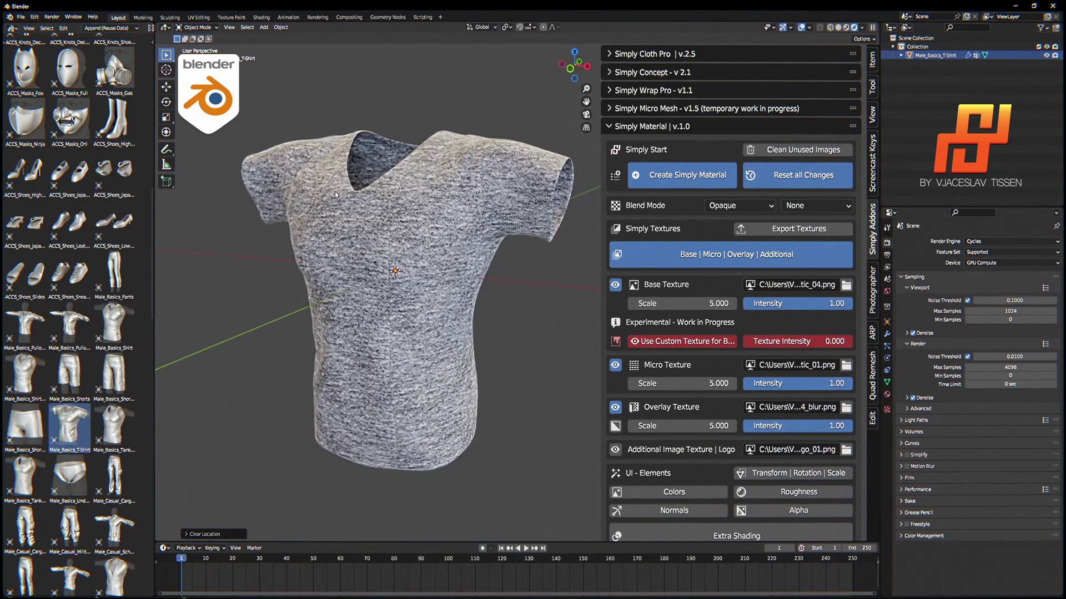
scroll(335, 194, "up", 3)
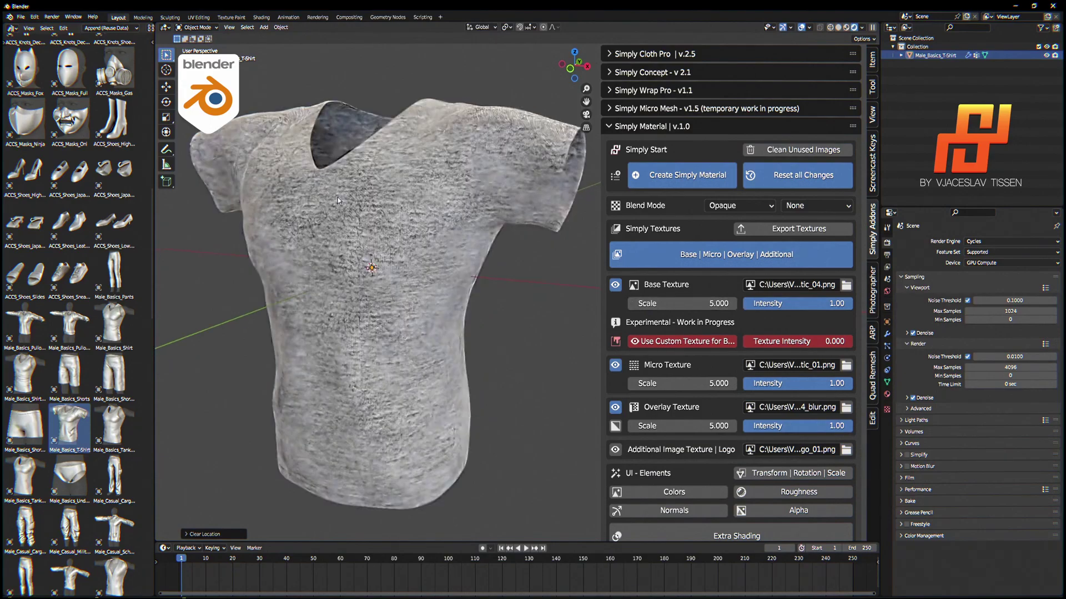
left_click(735, 254)
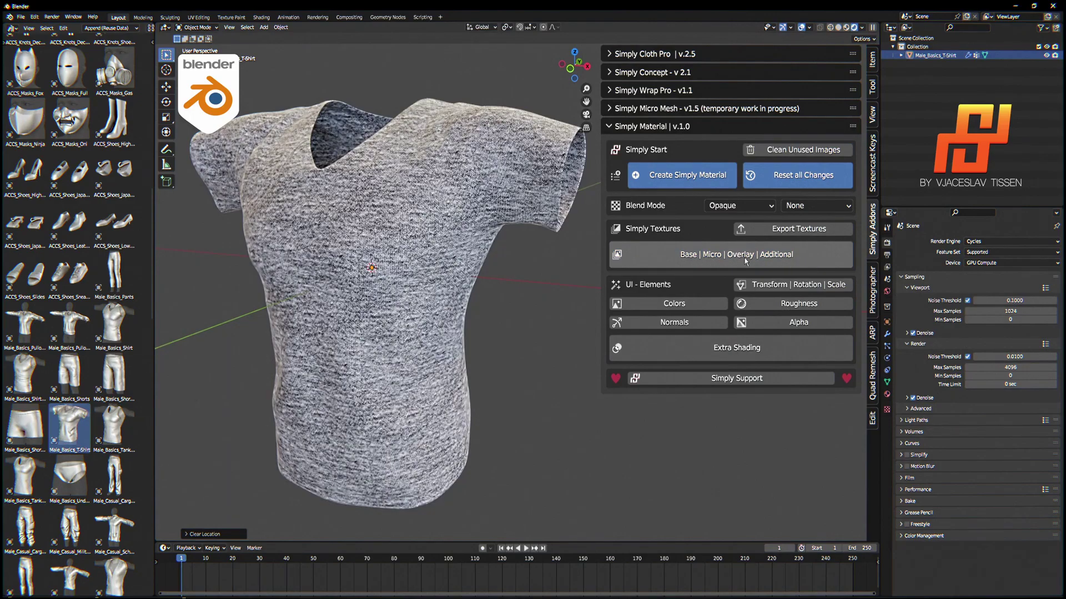
Step: Load Pattern_Asian_02 from the Cultures folder as base texture and recolour it blue
left_click(752, 260)
scroll(752, 259, "down", 4)
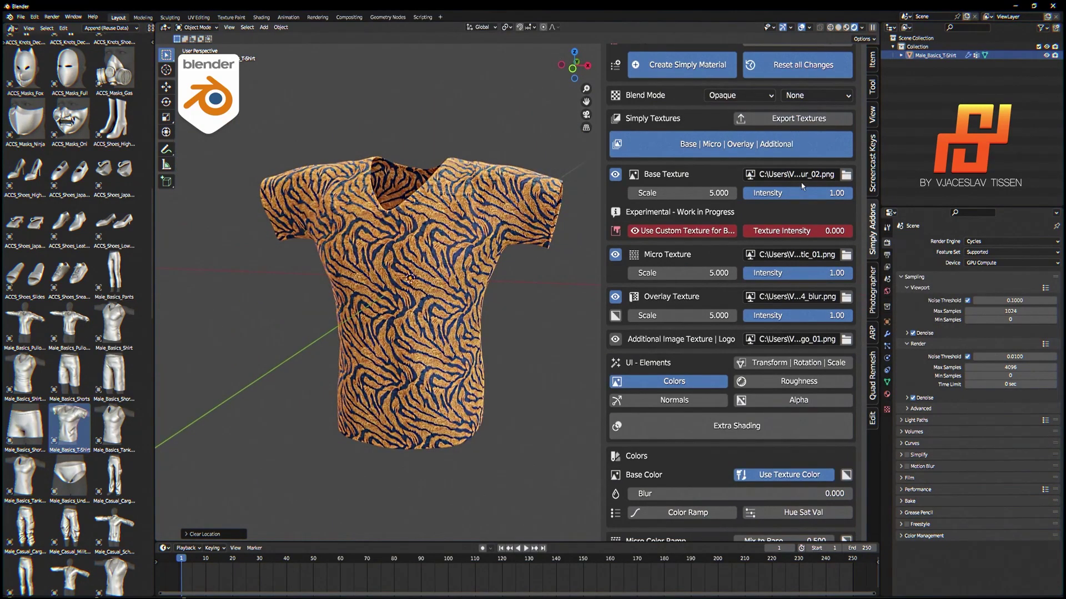
left_click(846, 175)
left_click(340, 285)
double_click(463, 215)
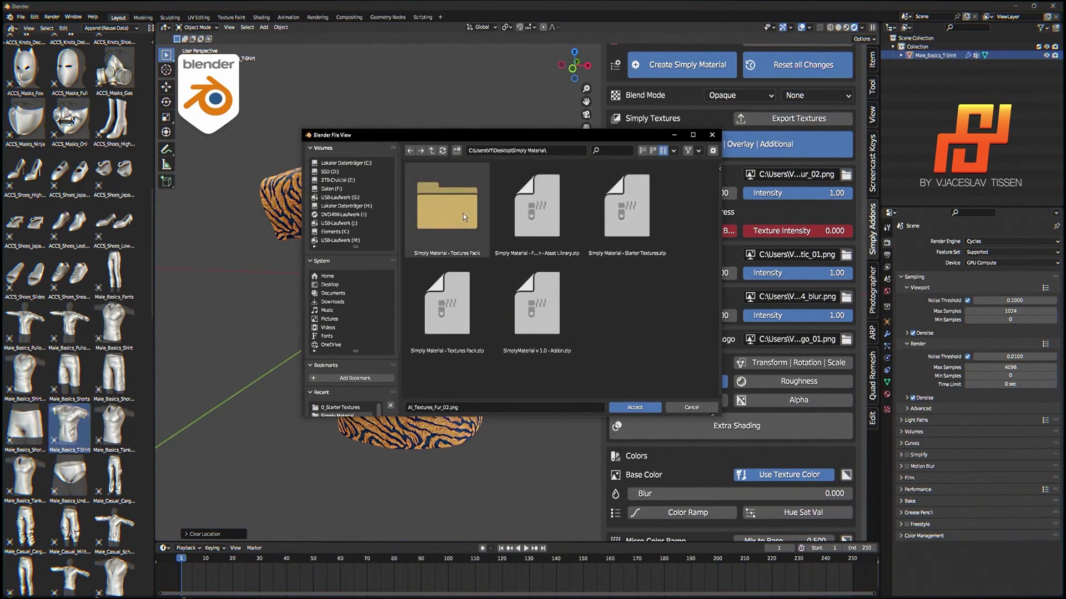
double_click(463, 214)
double_click(551, 214)
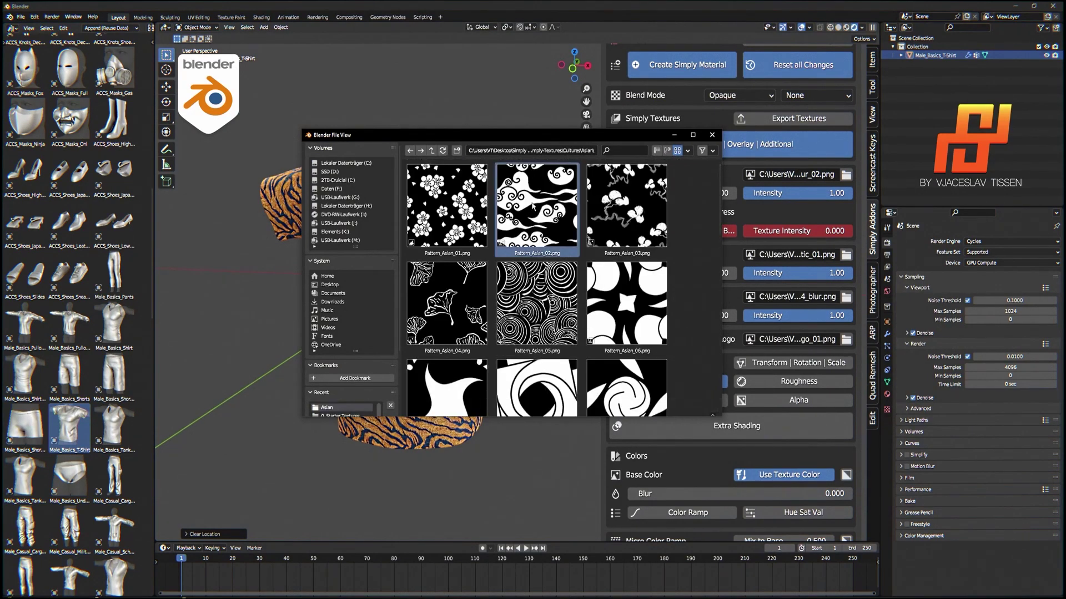
double_click(550, 214)
scroll(765, 484, "down", 3)
left_click(764, 479)
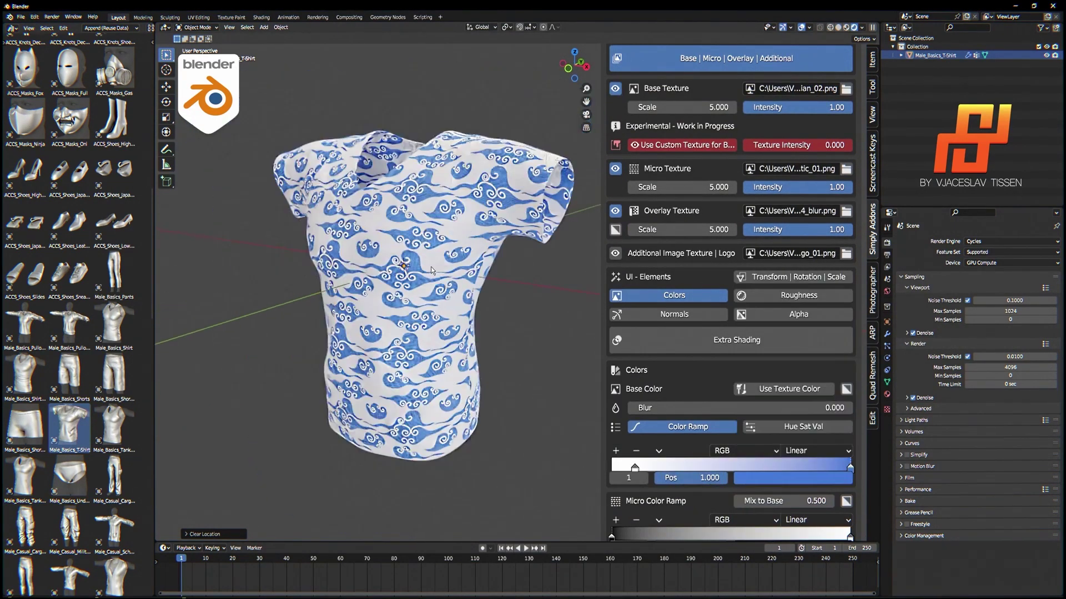
scroll(738, 333, "up", 3)
Step: Browse the pattern folders up to the Greek patterns, then cancel without changing the texture
left_click(846, 174)
left_click(452, 180)
double_click(467, 233)
left_click(453, 180)
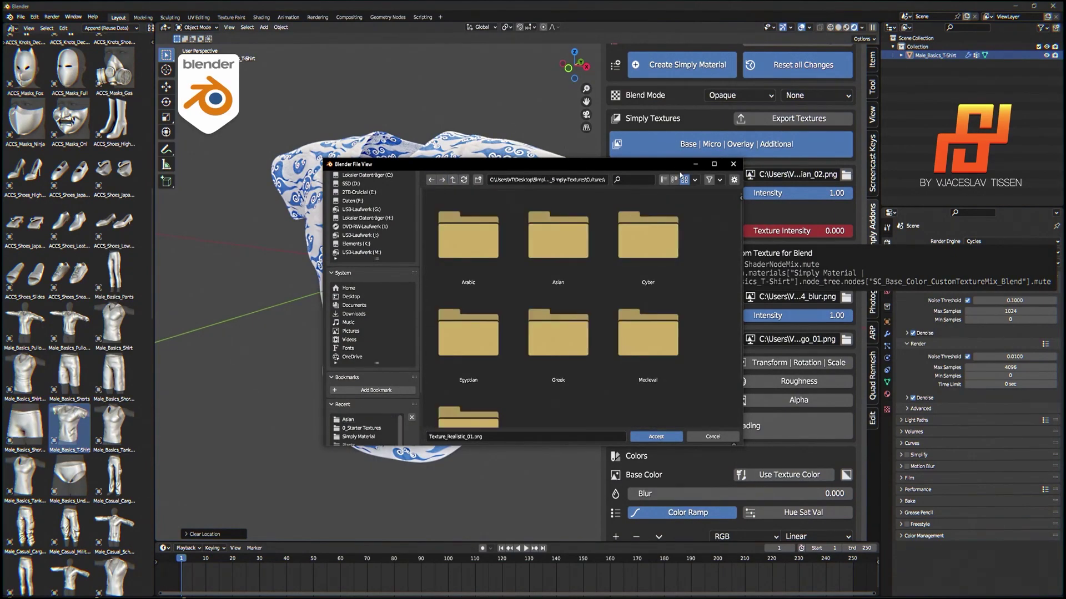
double_click(558, 321)
key("Escape")
scroll(449, 283, "up", 5)
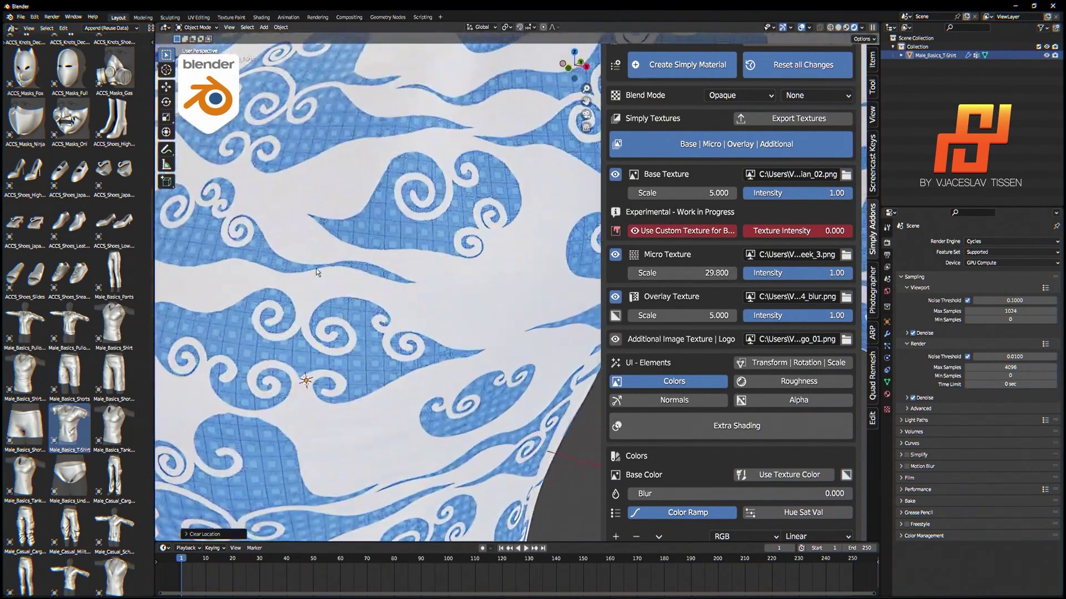
scroll(448, 283, "down", 3)
Step: Apply a knit fabric base texture, reset the colour ramp to black and white, scale 5
left_click(846, 175)
left_click(453, 180)
double_click(647, 234)
double_click(470, 336)
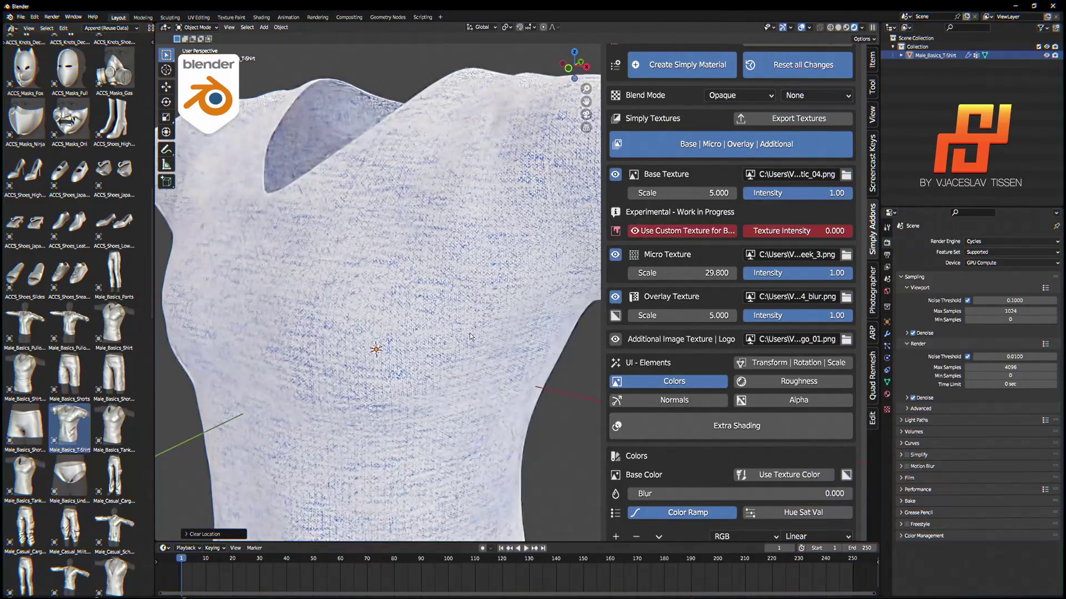
type("1")
key("Return")
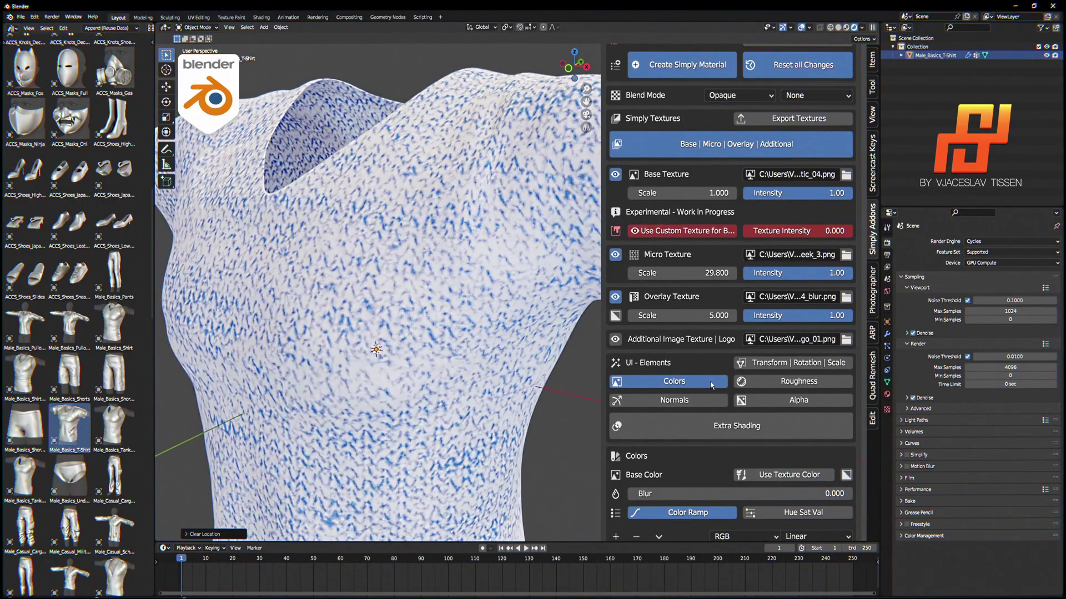
scroll(719, 421, "down", 3)
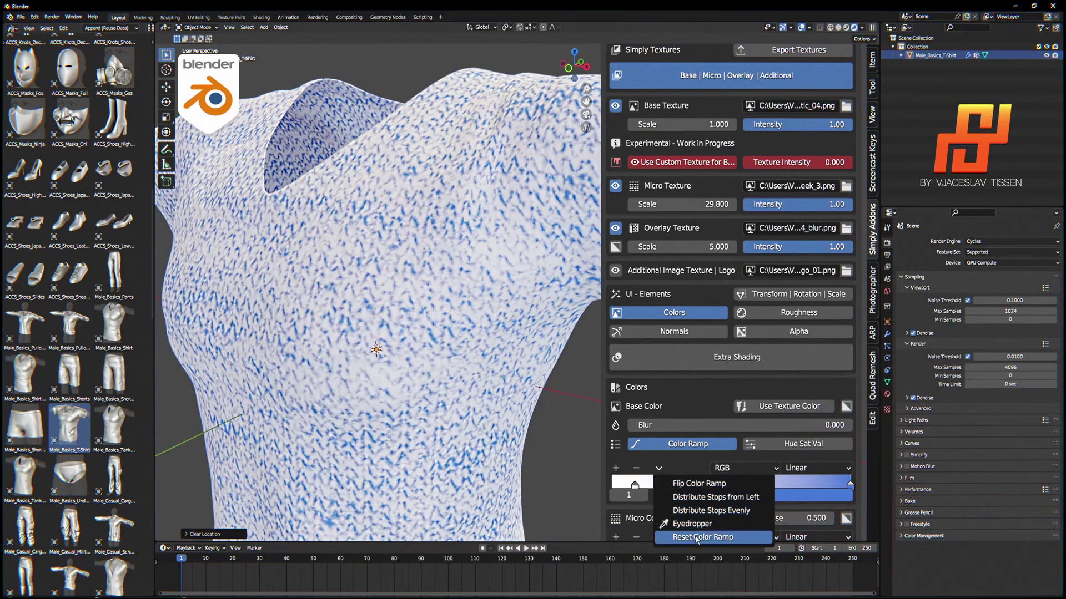
left_click(698, 537)
type("5")
key("Return")
scroll(454, 258, "down", 5)
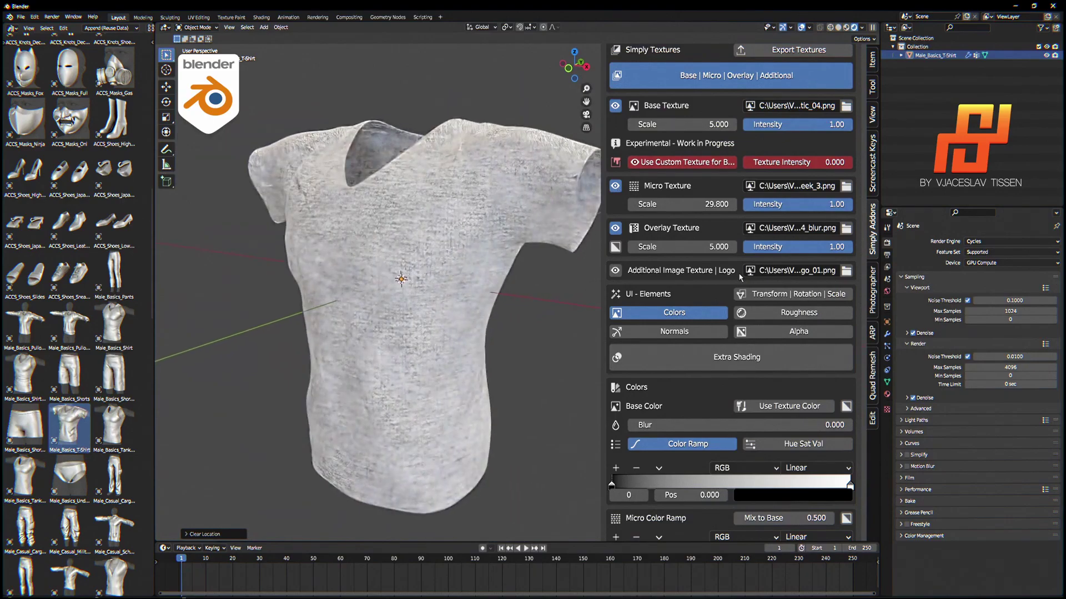
scroll(707, 216, "down", 3)
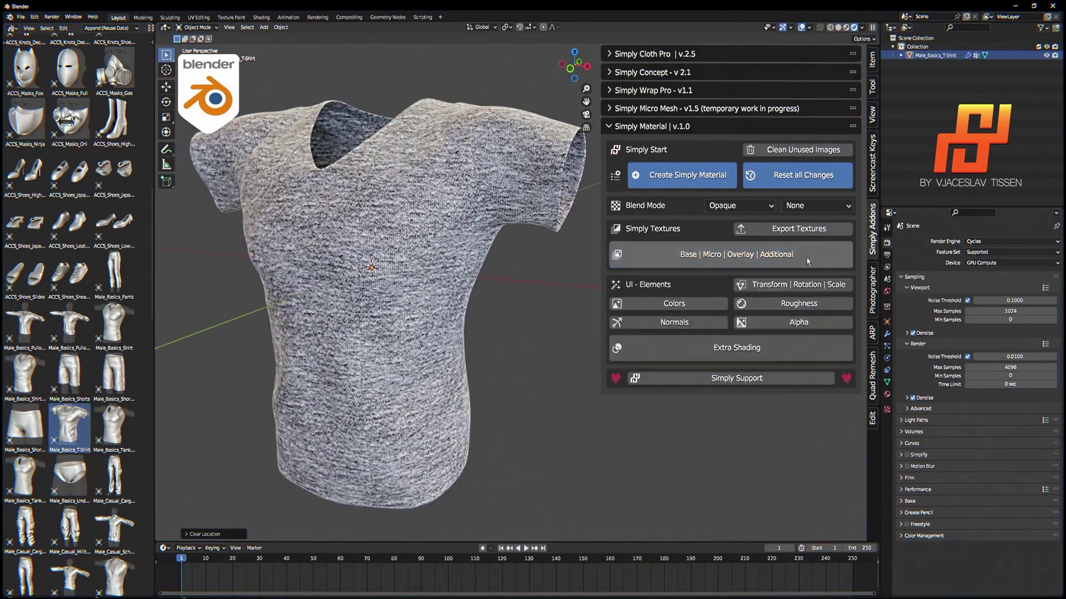
Step: Open the image browser with texture images shown as thumbnails
left_click(644, 166)
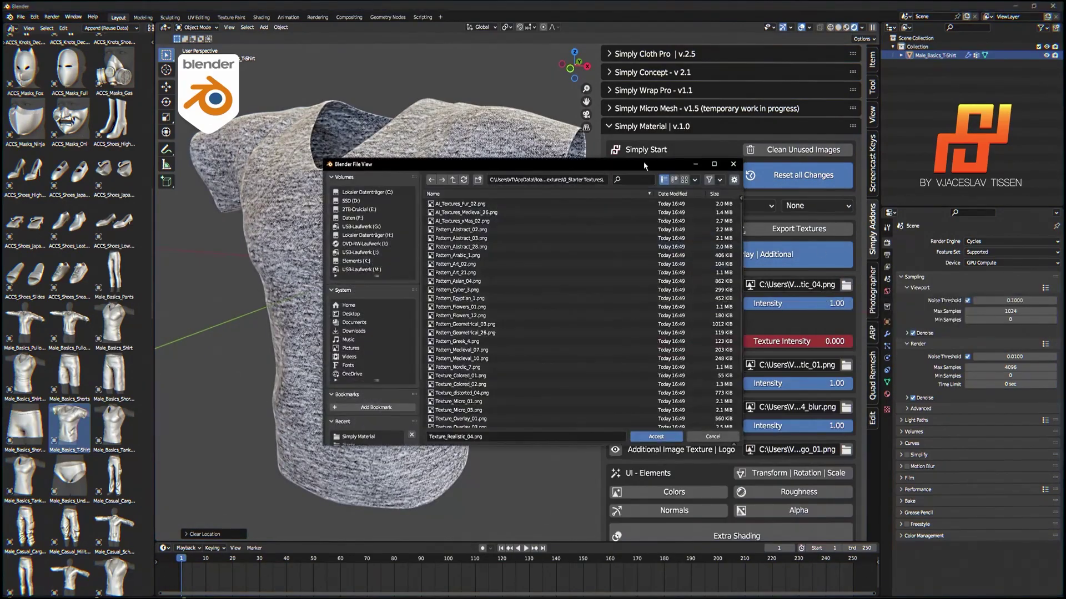
left_click_drag(644, 166, 476, 116)
left_click(516, 128)
scroll(410, 224, "down", 8)
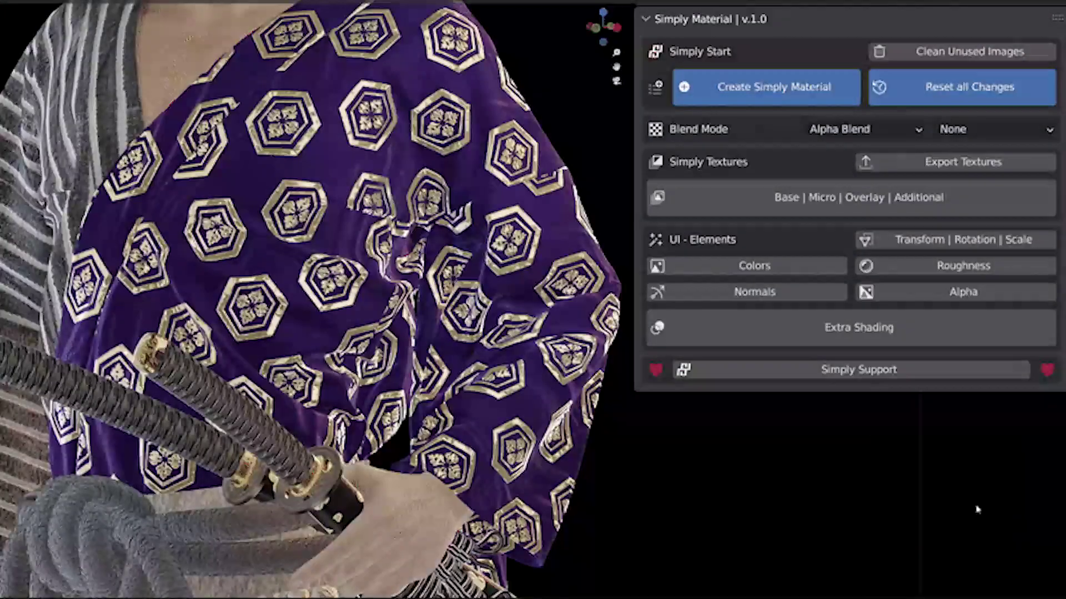
Step: Enlarge the kimono's floral base pattern to scale 8.6 and set overlay scale to 4.7
left_click(777, 198)
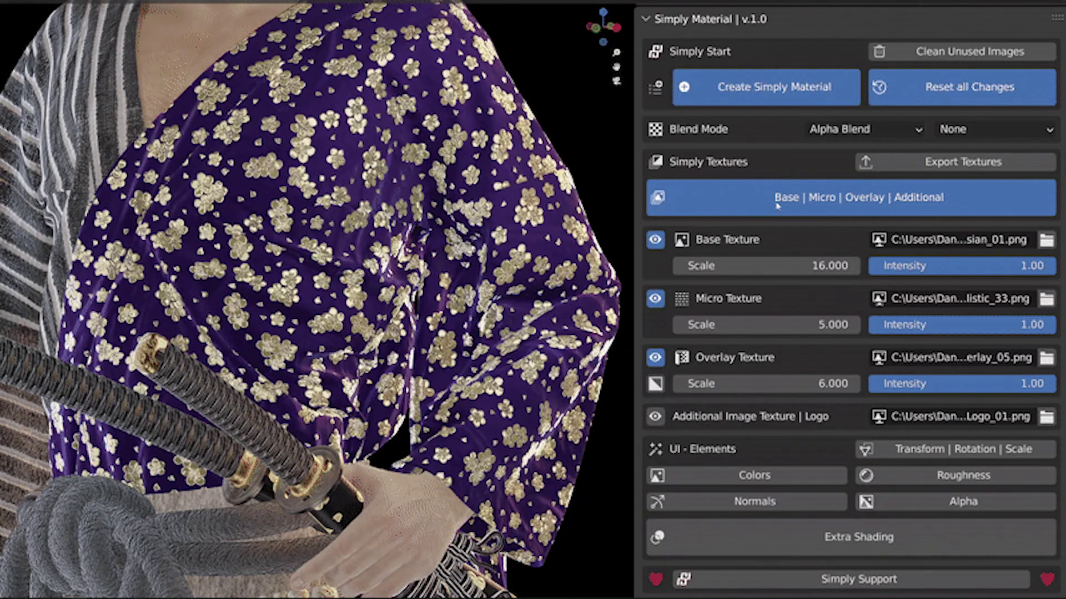
left_click_drag(777, 266, 713, 265)
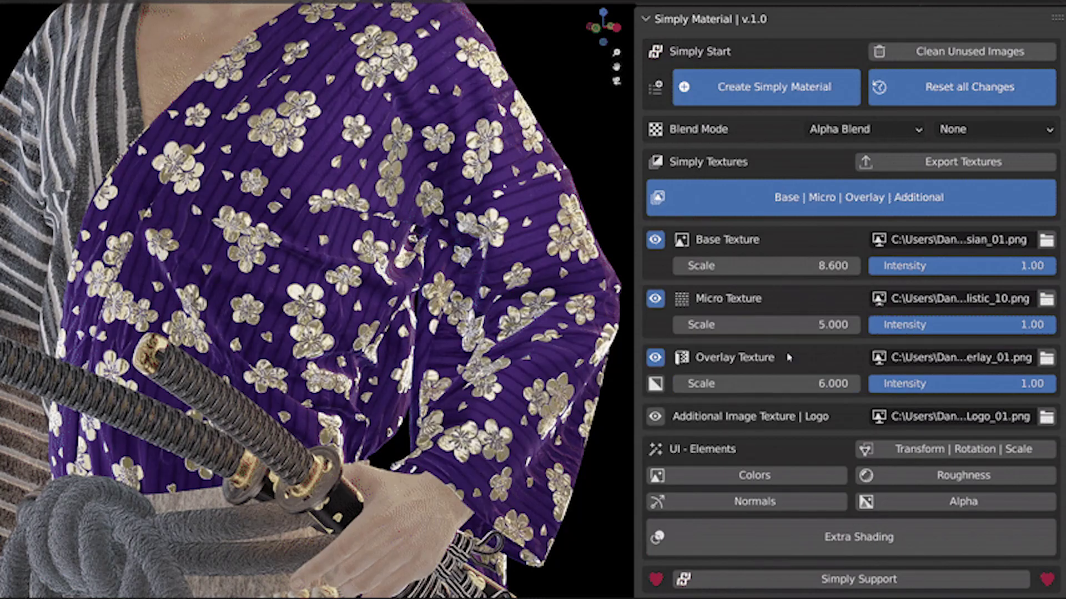
left_click_drag(788, 384, 721, 383)
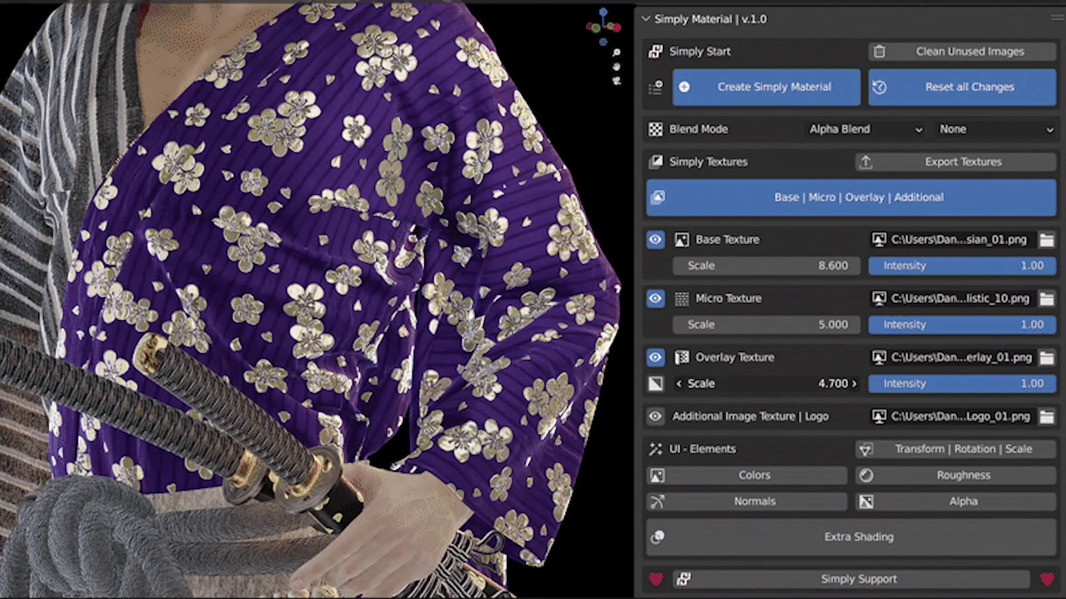
Step: Shift the kimono's base hue from purple to green (0.376) and enable the additional logo image
left_click(754, 475)
scroll(882, 360, "down", 10)
left_click(882, 349)
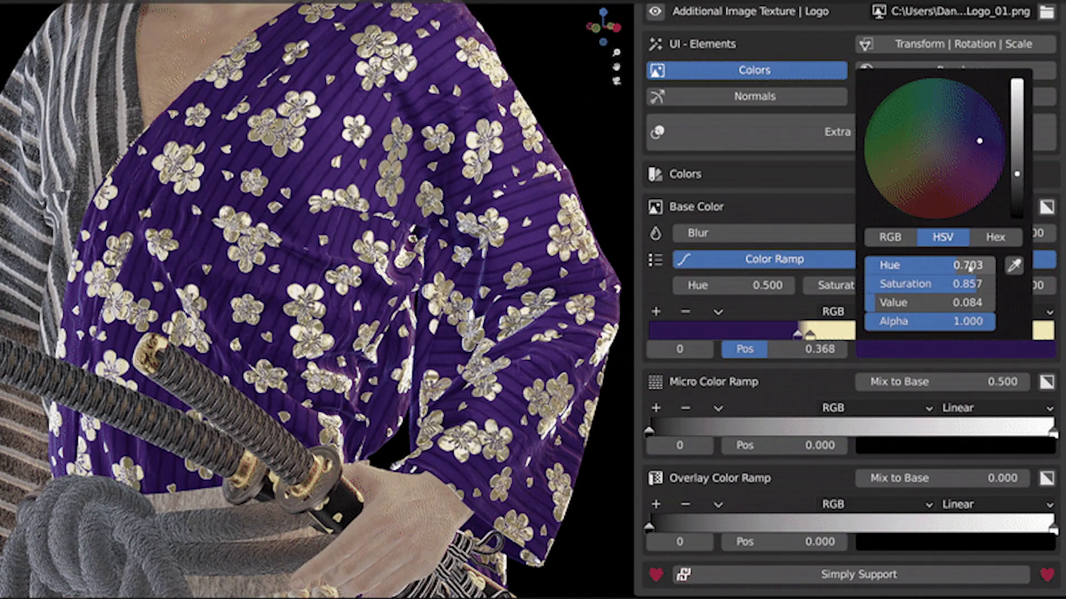
left_click_drag(966, 265, 922, 265)
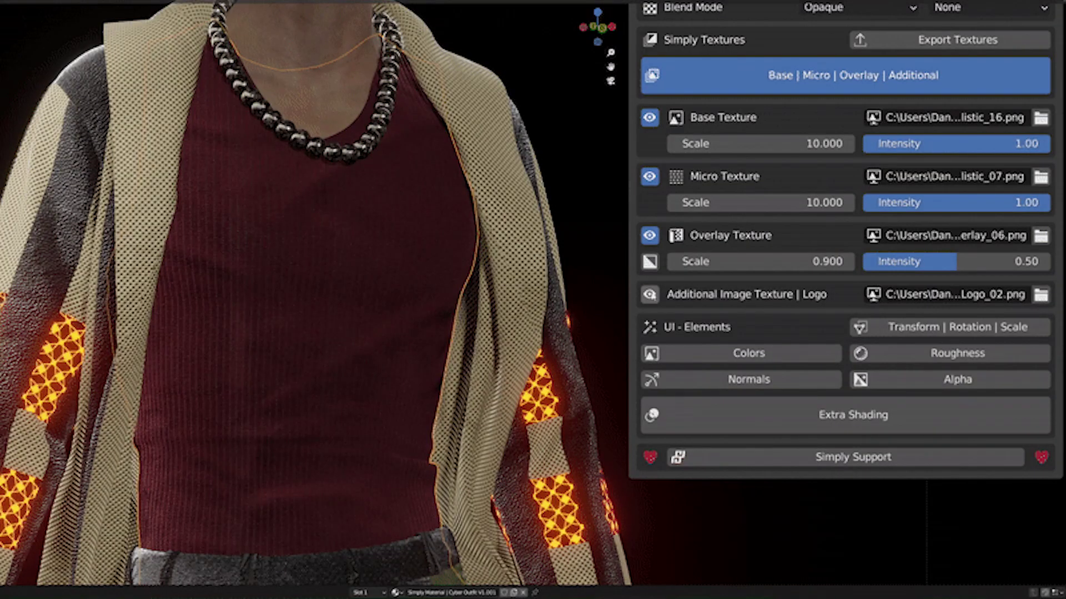
left_click(649, 294)
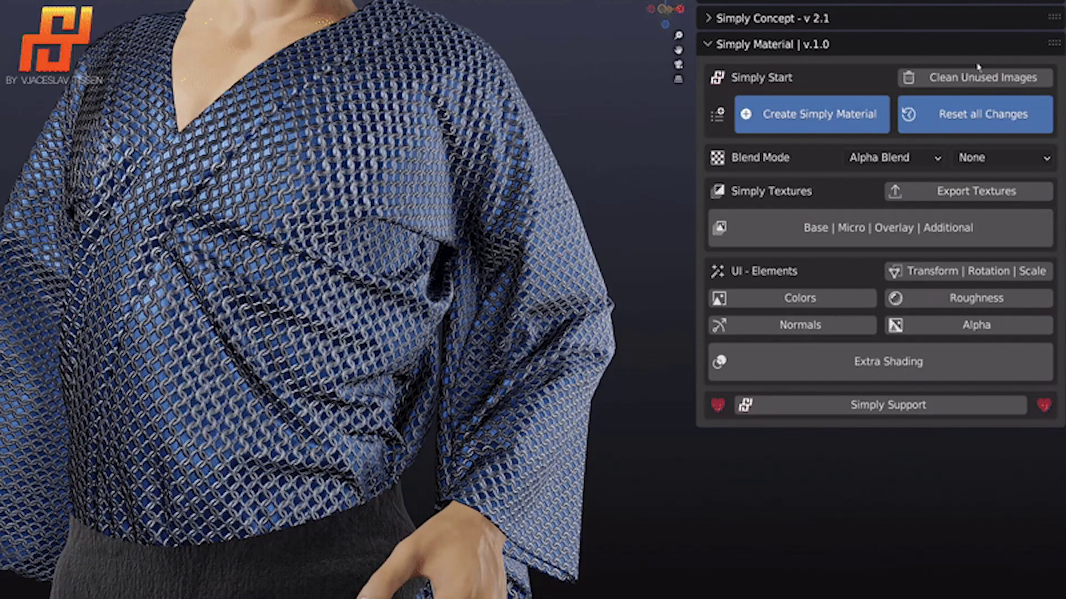
Step: Make the chainmail shirt see-through with Alpha at Transparency 100, adjusting the Alpha Color Ramp stop
left_click(977, 325)
left_click_drag(822, 432, 869, 432)
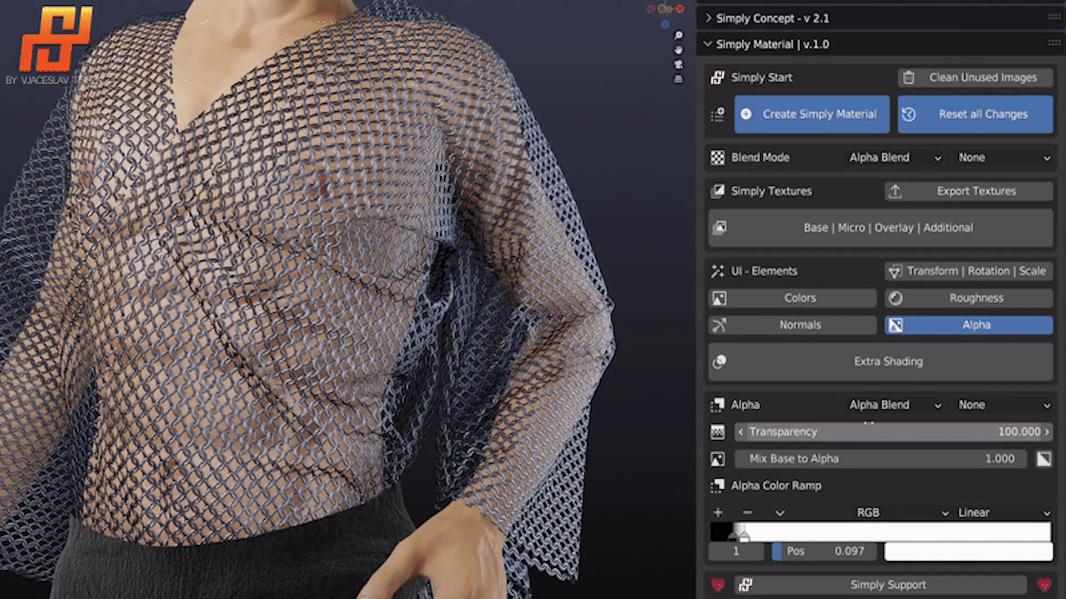
mouse_move(744, 536)
left_mouse_down()
mouse_move(771, 535)
mouse_move(738, 535)
left_mouse_up()
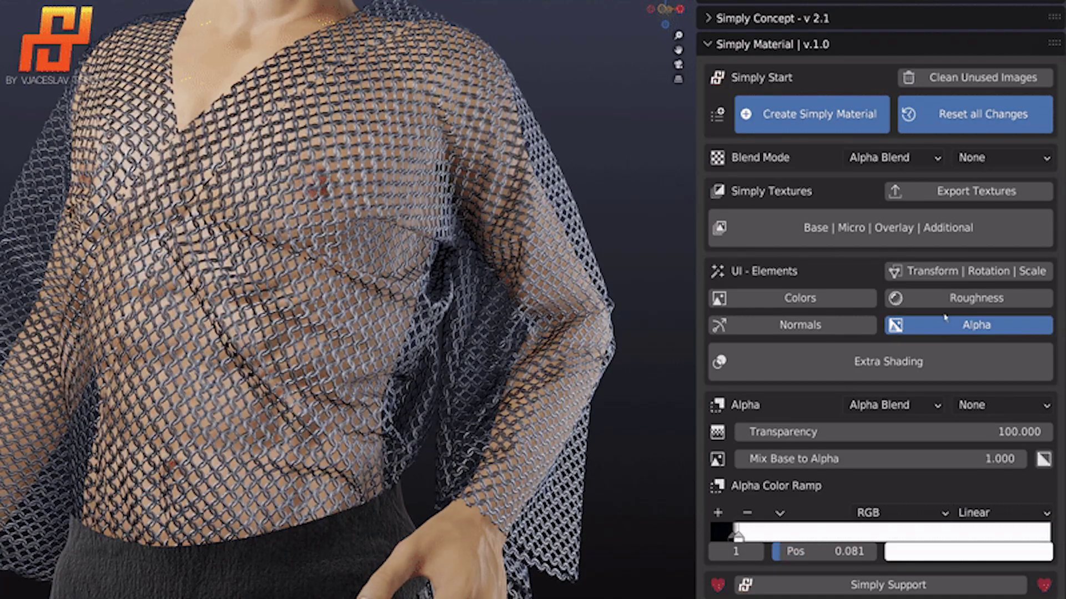
Step: Raise the Base Texture Scale to about 29.6 for a finer chainmail mesh pattern
left_click(888, 228)
mouse_move(811, 298)
left_mouse_down()
mouse_move(865, 298)
mouse_move(805, 298)
mouse_move(820, 298)
left_mouse_up()
left_click(971, 231)
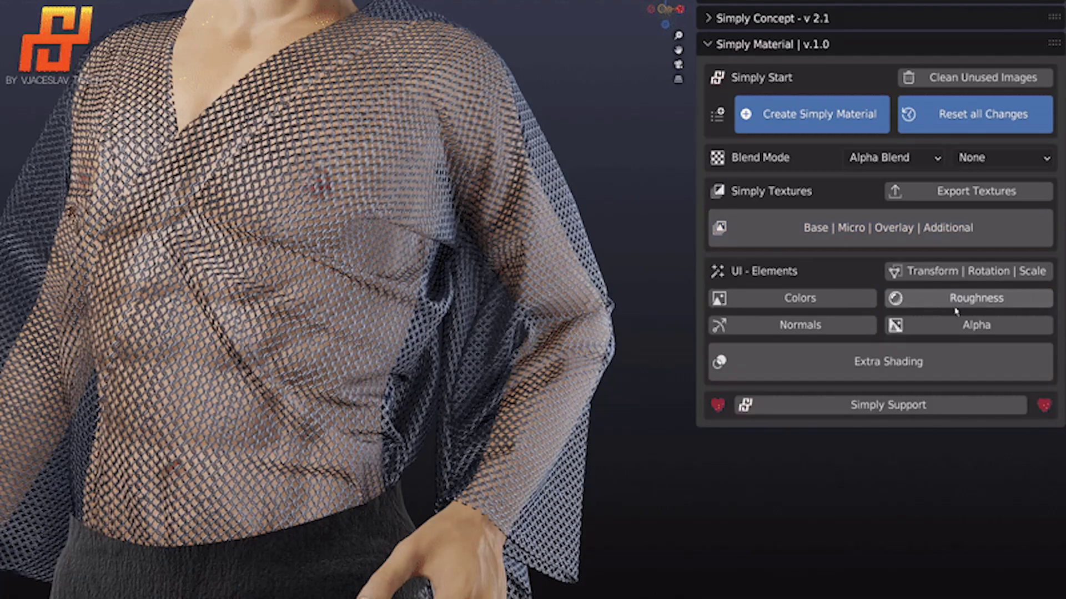
left_click(955, 325)
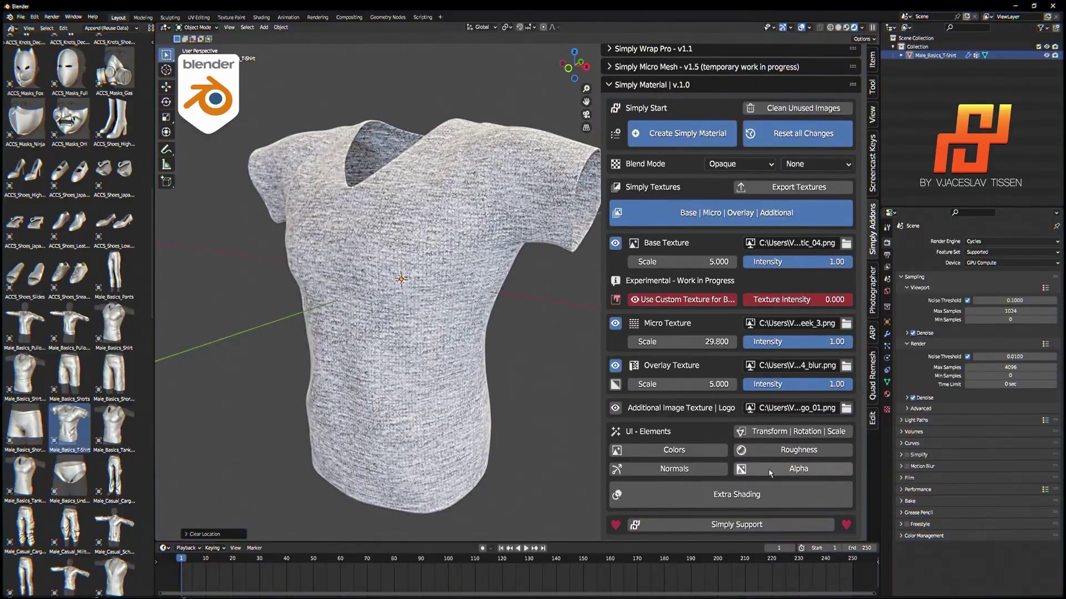
Step: Add Hair | Fuzzles strands (SM_Fuzz_Geometry) to the grey T-shirt and orbit close to inspect the fuzz
left_click(737, 211)
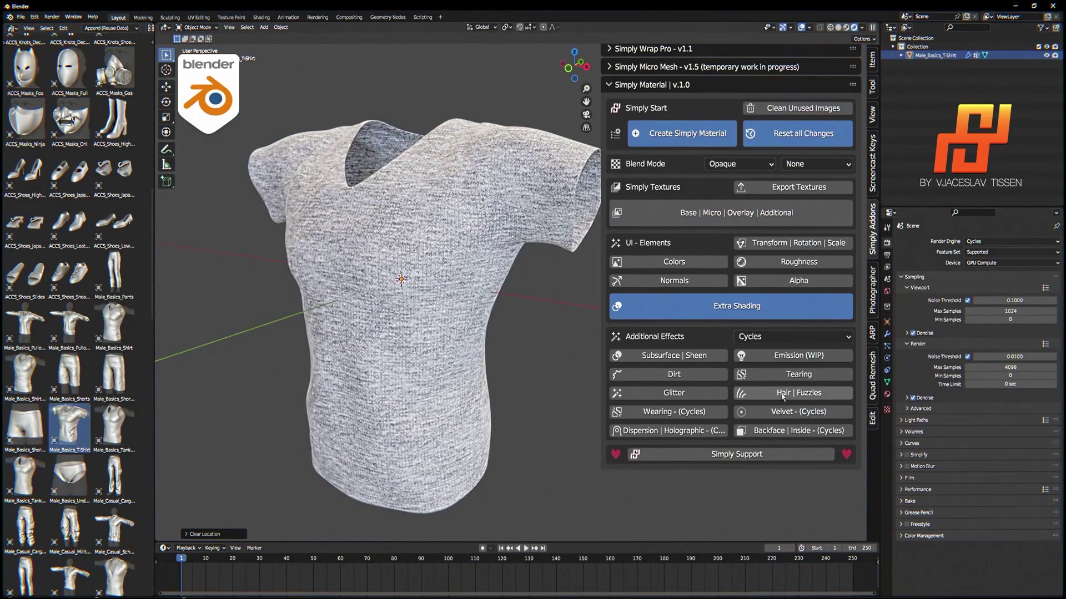
left_click(772, 456)
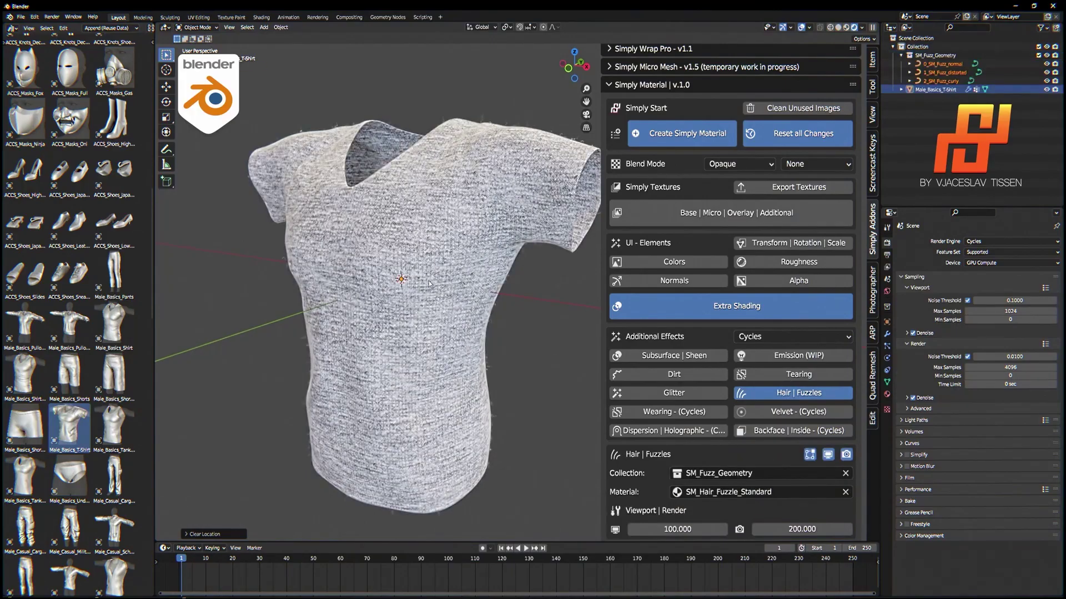
middle_click_drag(429, 284, 444, 167)
scroll(445, 151, "up", 4)
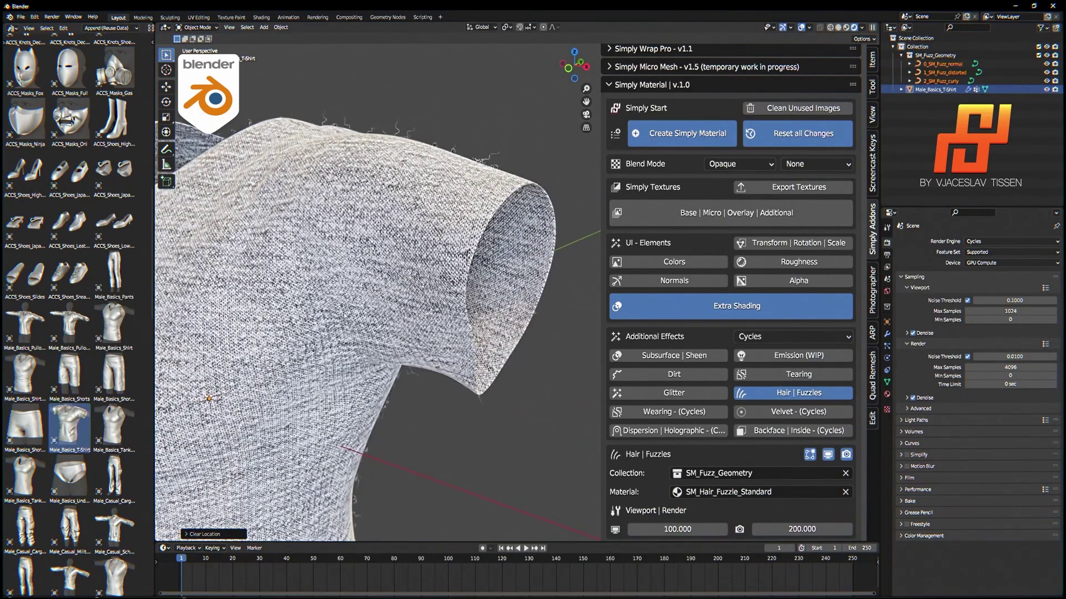
scroll(343, 314, "down", 5)
middle_click_drag(343, 315, 383, 310)
scroll(693, 355, "down", 5)
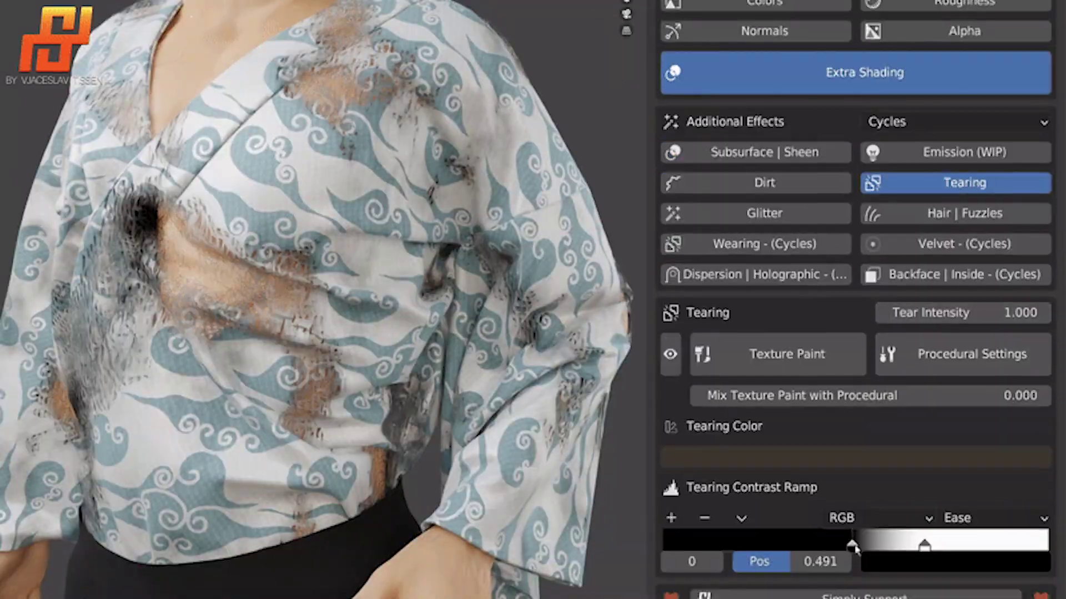
Step: Move the Tearing Contrast Ramp stop and raise Fiber Distortion to 7.400 along the tears
left_click_drag(817, 546, 879, 546)
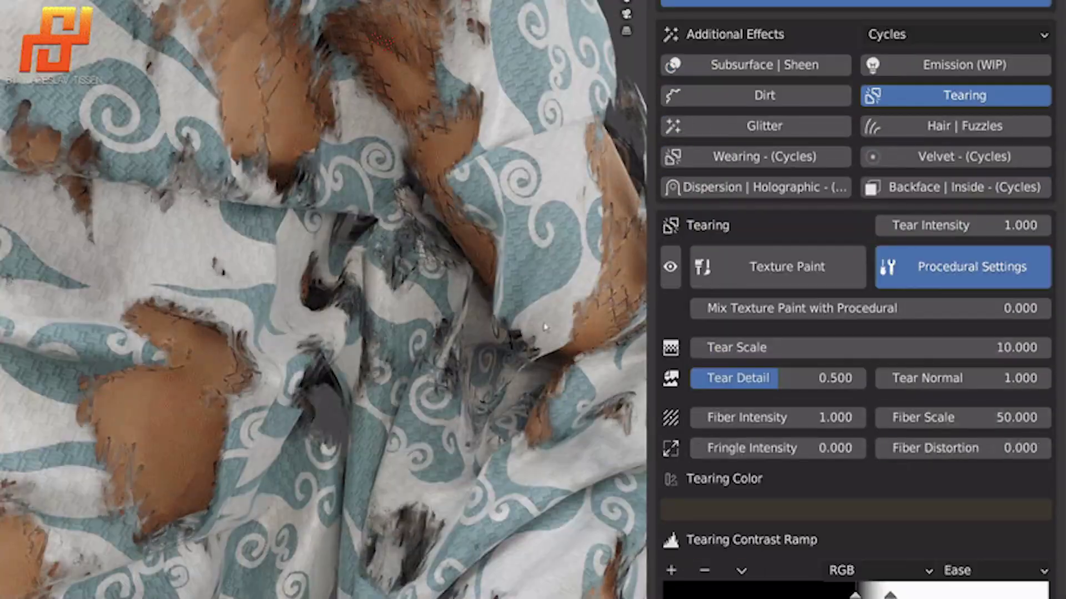
left_click_drag(944, 449, 977, 448)
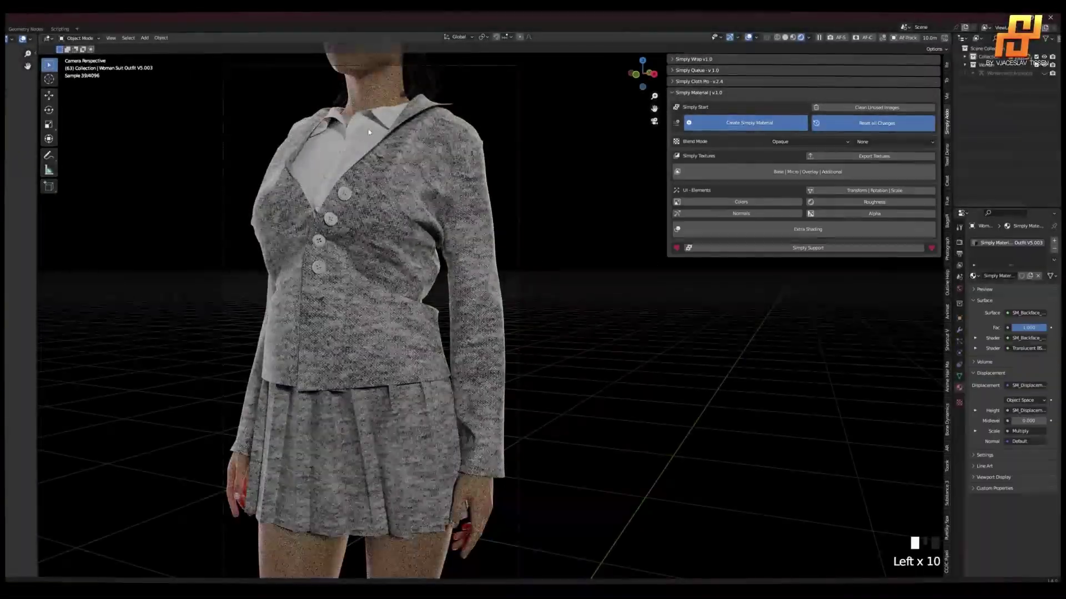
Step: Go back to the woman's outfit and assign a plaid base texture to the skirt
key("Left")
key("Left")
key("Left")
key("Left")
key("Left")
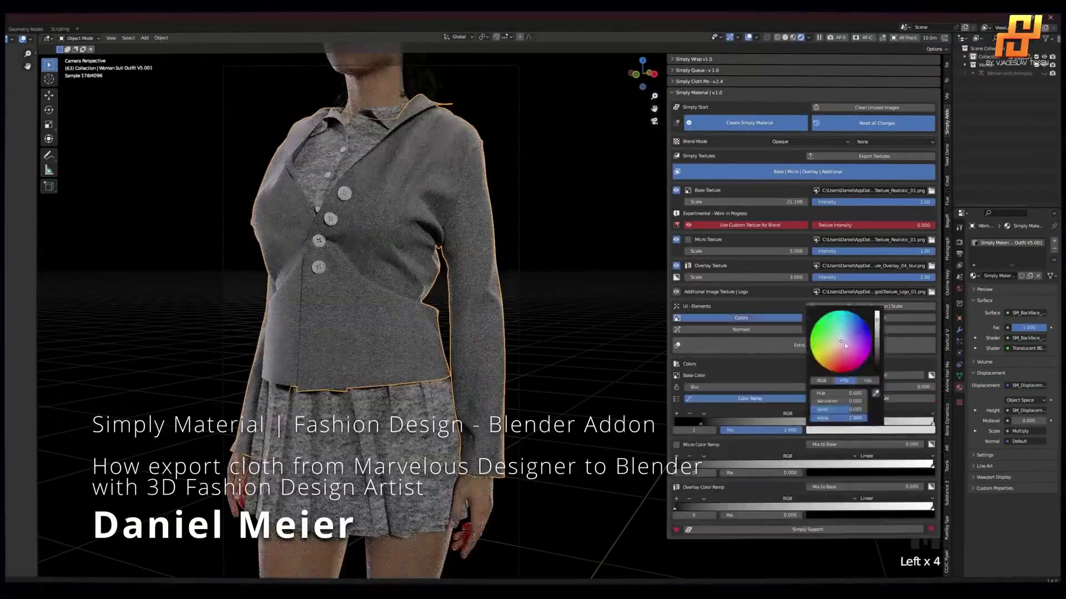
key("Left")
key("Left")
scroll(426, 250, "up", 3)
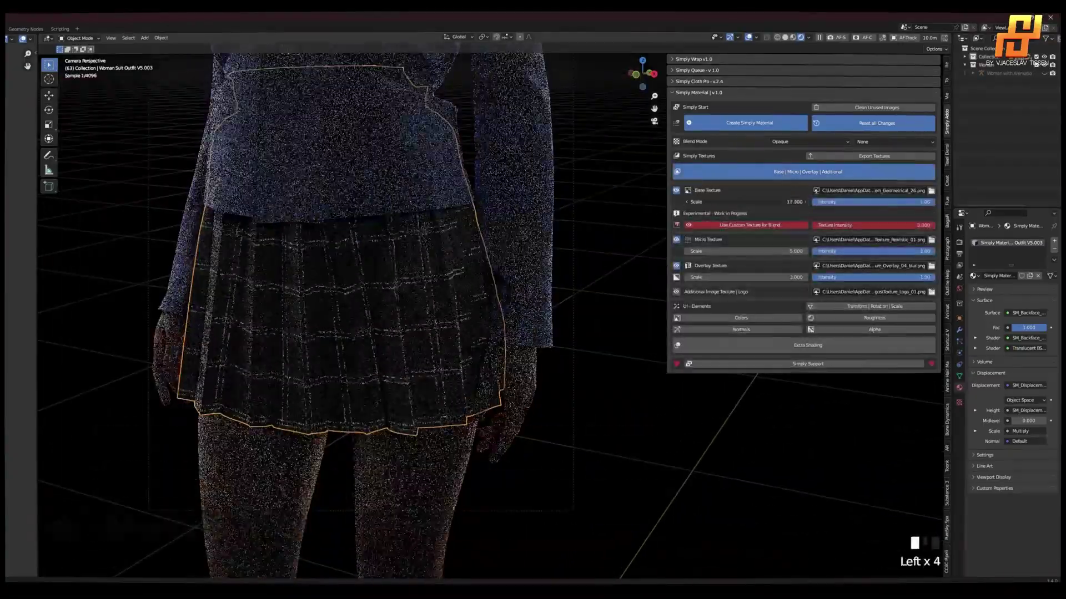
left_click(849, 421)
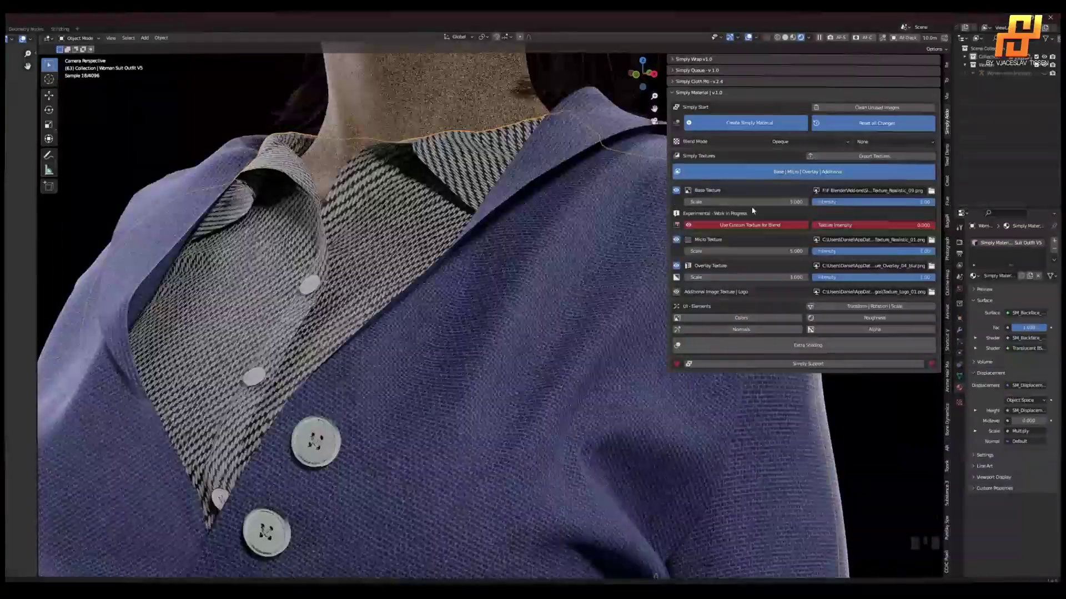
Step: Pick a new colour for the fuzzy jacket, then bring up the Export Textures settings
left_click(741, 318)
left_click(869, 430)
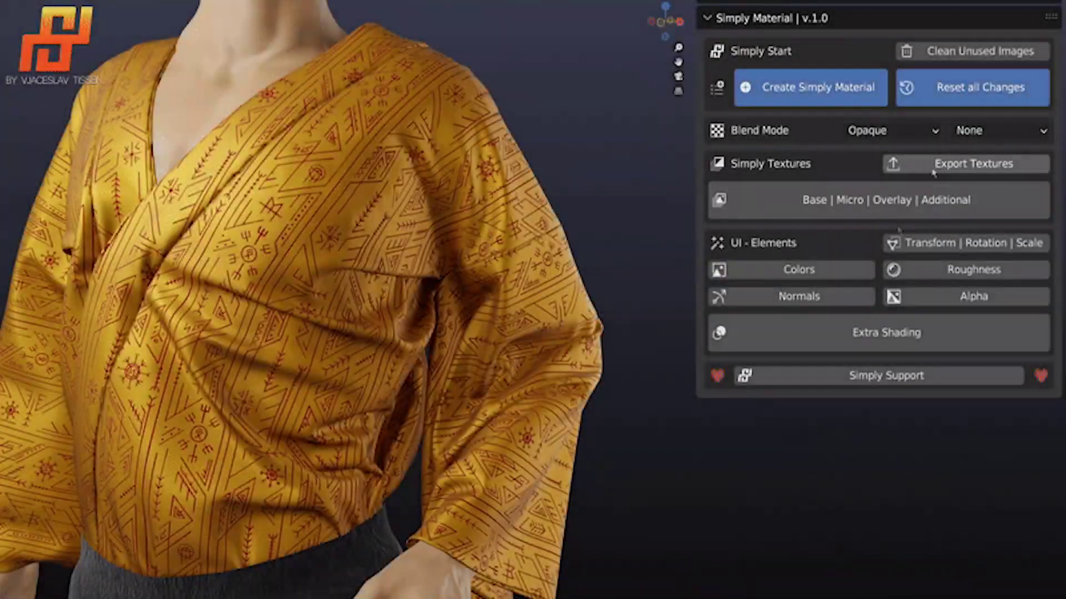
left_click(935, 167)
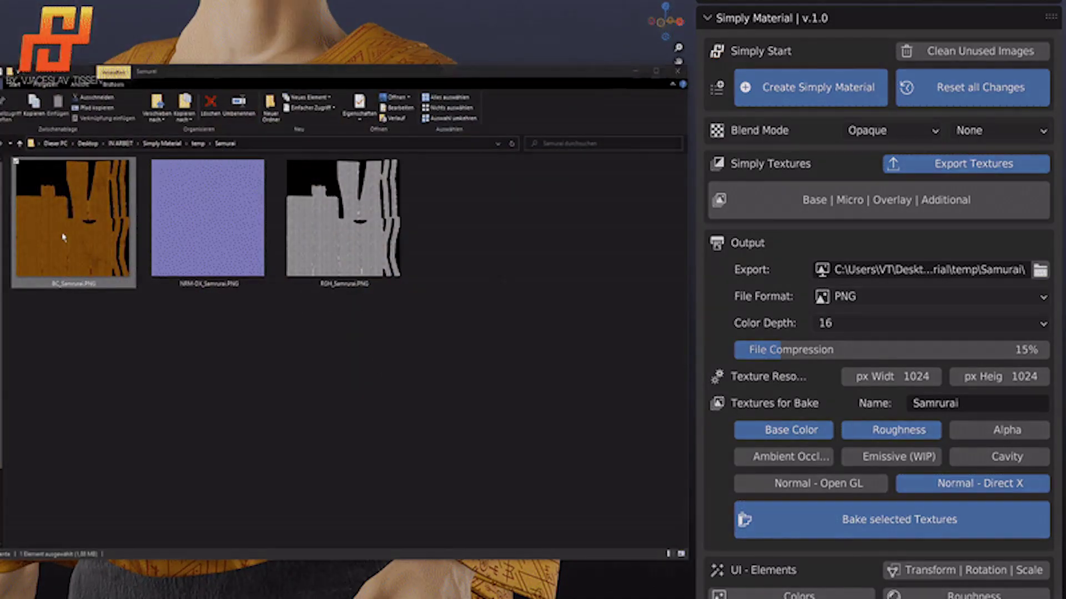
Step: Open the baked BC_Samurai.PNG base colour texture to view it
double_click(64, 219)
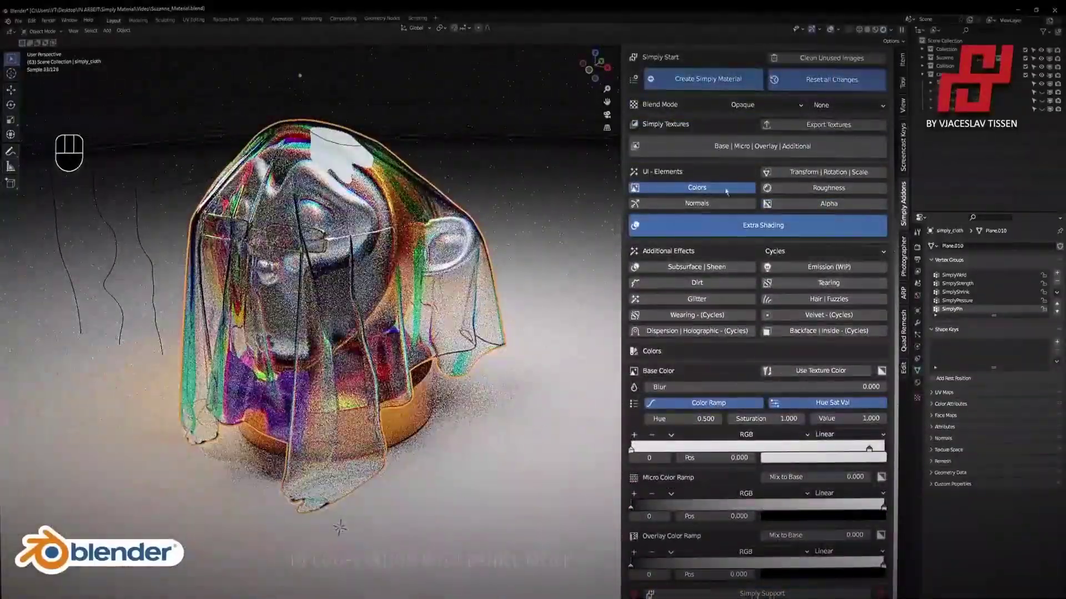
Step: Apply the Dispersion | Holographic effect to the draped cloth
left_click(696, 330)
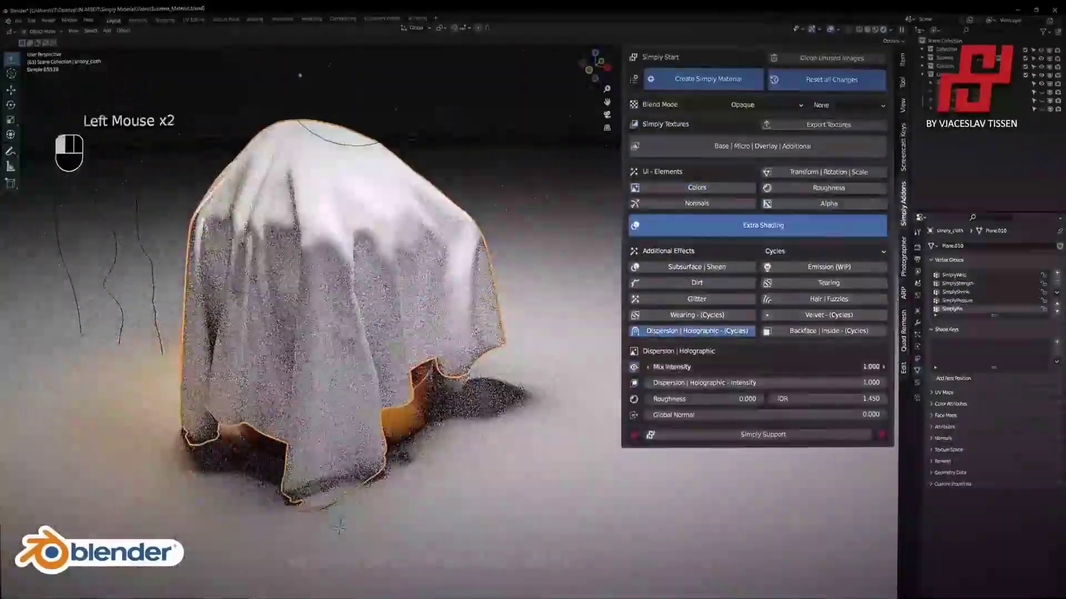